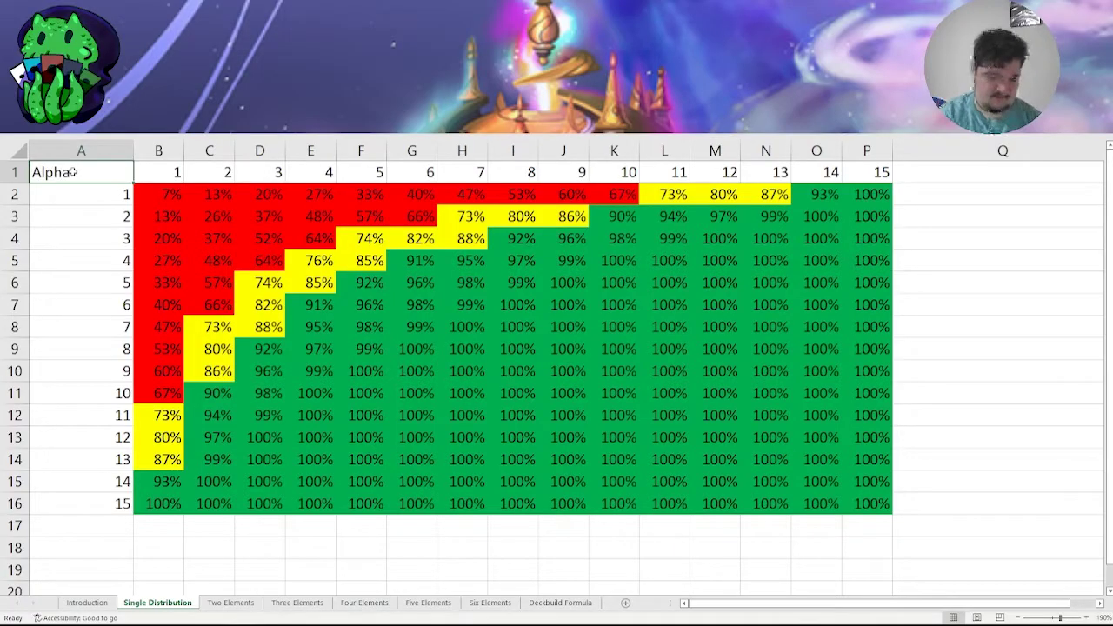
# Replace the Alpha label in A1 with Sapphire.
pyautogui.press('BackSpace')
pyautogui.press('BackSpace')
pyautogui.press('BackSpace')
pyautogui.write('apphire')
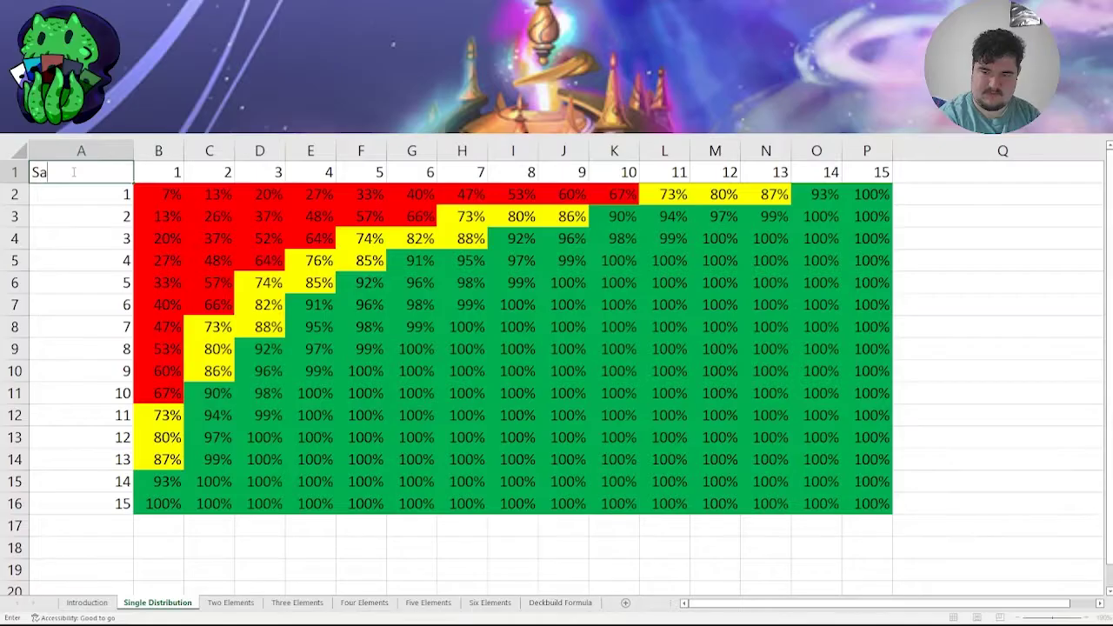
pyautogui.press('Return')
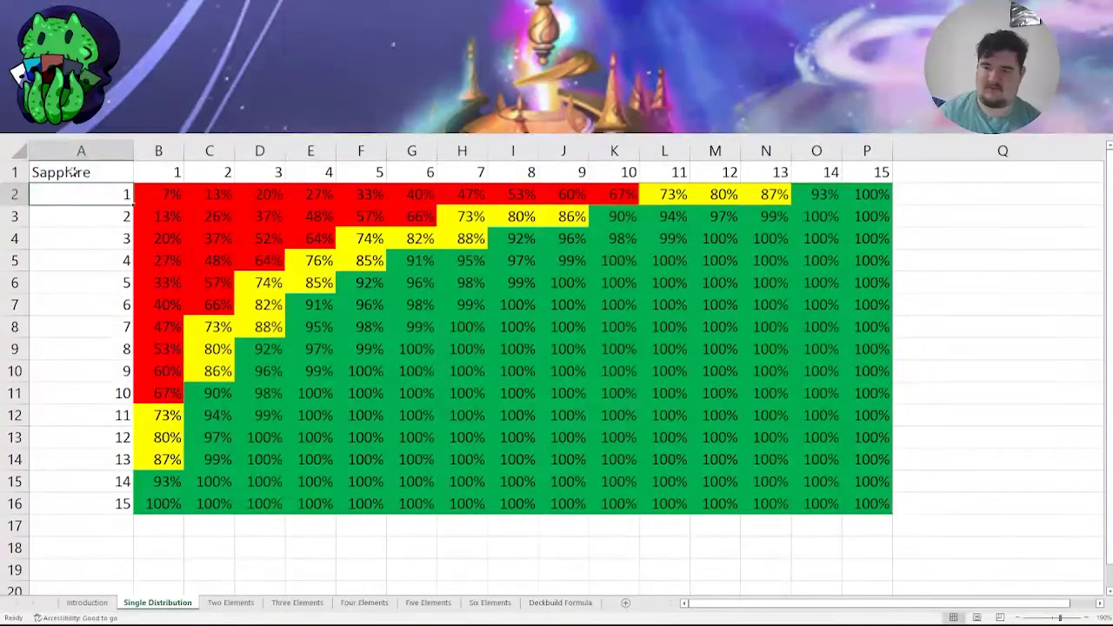
# Highlight the 1–15 counts and values, then compare odds along row 7 and column B.
pyautogui.moveTo(882, 172); pyautogui.dragTo(157, 172)
pyautogui.moveTo(94, 203); pyautogui.dragTo(74, 511)
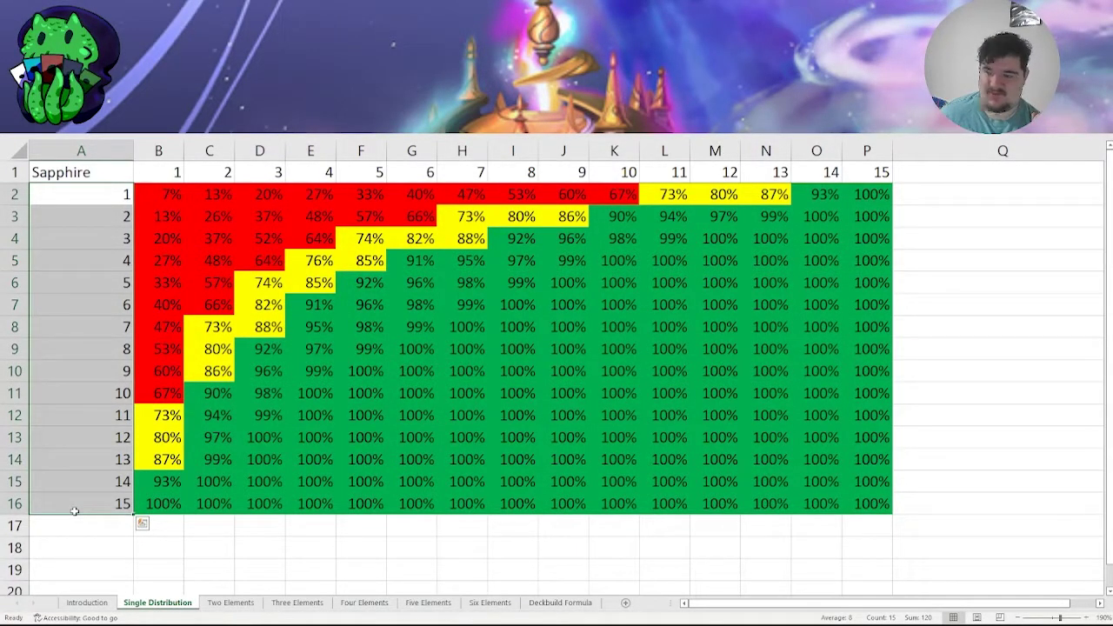
pyautogui.click(513, 172)
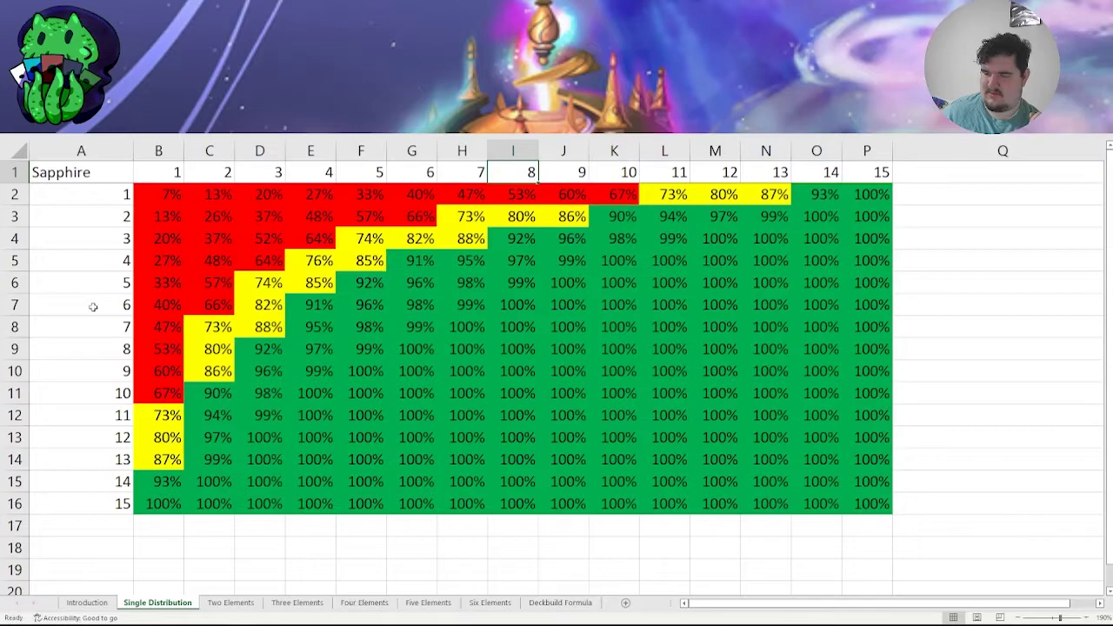
pyautogui.click(513, 304)
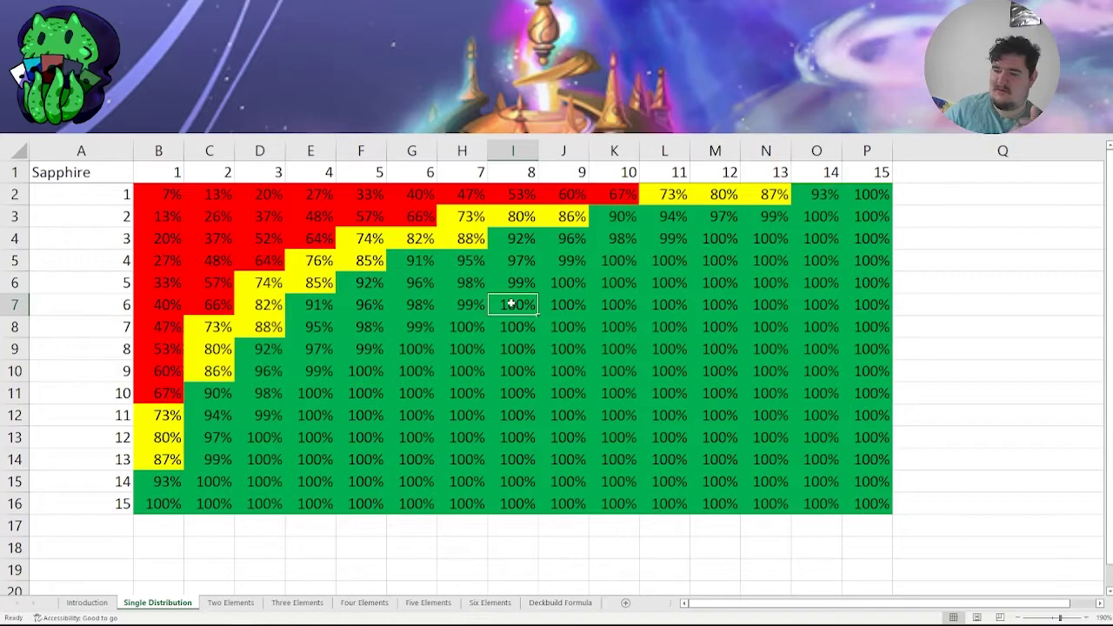
pyautogui.click(462, 304)
pyautogui.click(411, 304)
pyautogui.click(310, 305)
pyautogui.click(259, 305)
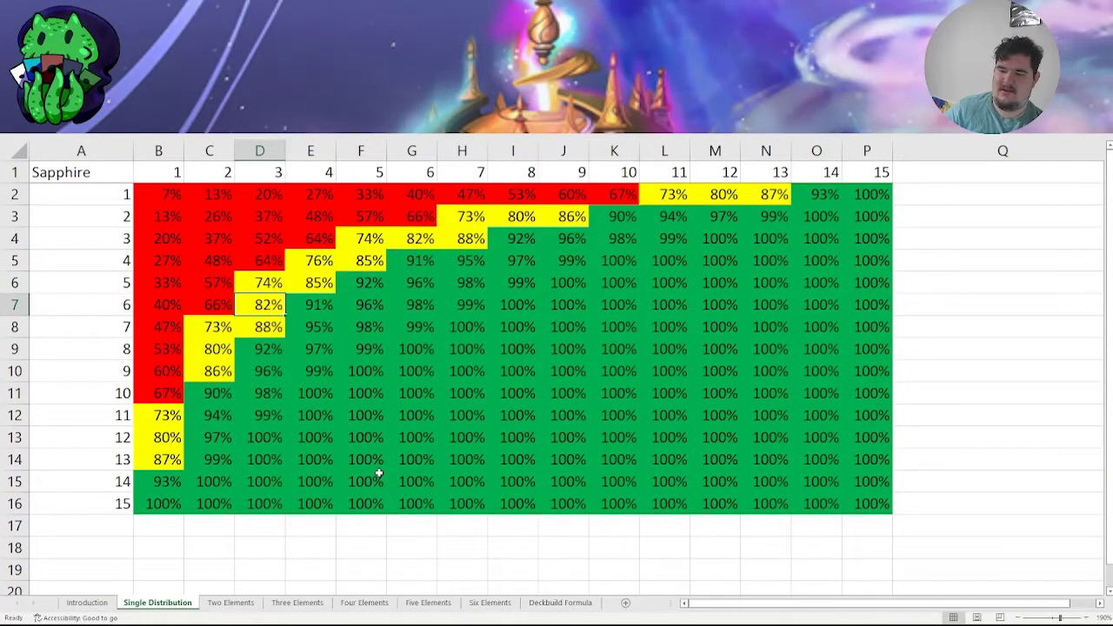
pyautogui.moveTo(163, 459); pyautogui.dragTo(165, 414)
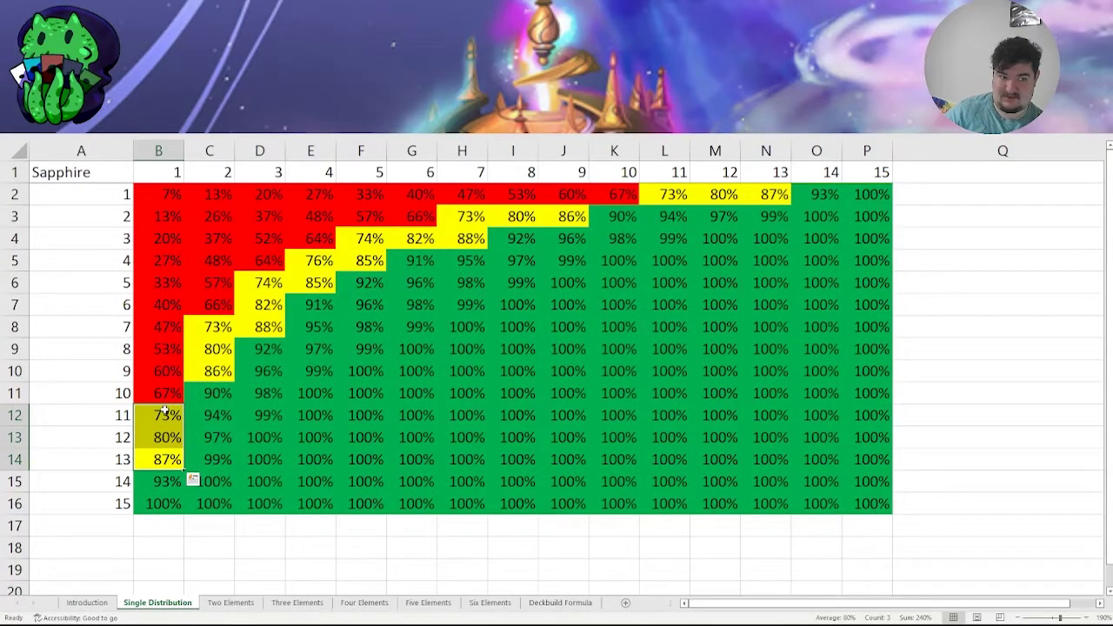
# Point out the 100% block, row 2's low odds and E7's 91%, then go to Three Elements.
pyautogui.moveTo(808, 327); pyautogui.dragTo(526, 472)
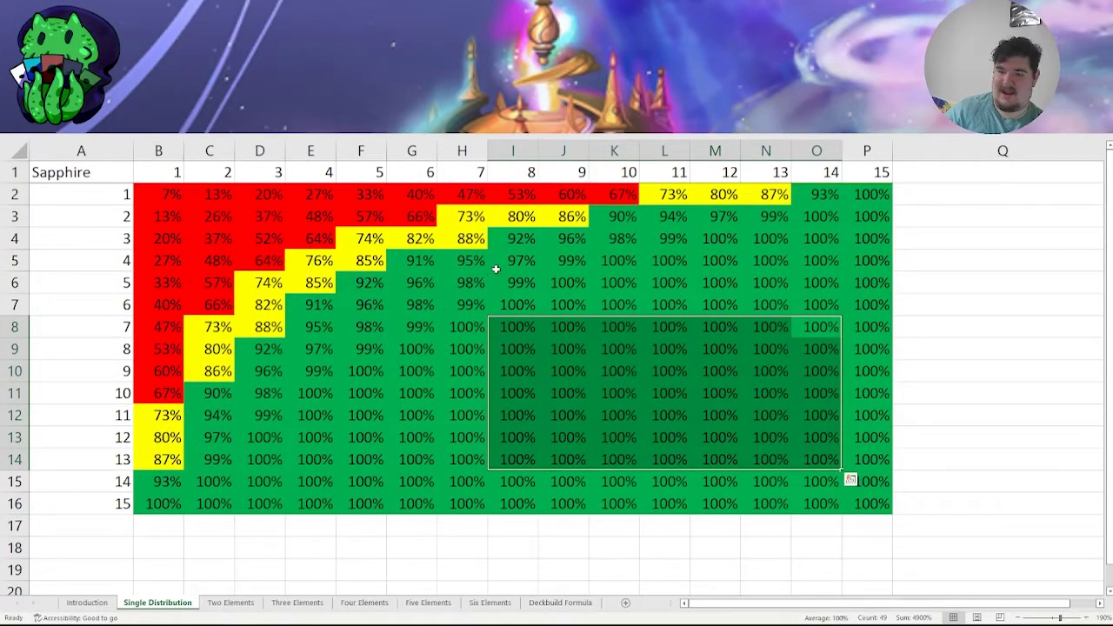
pyautogui.moveTo(422, 194); pyautogui.dragTo(150, 194)
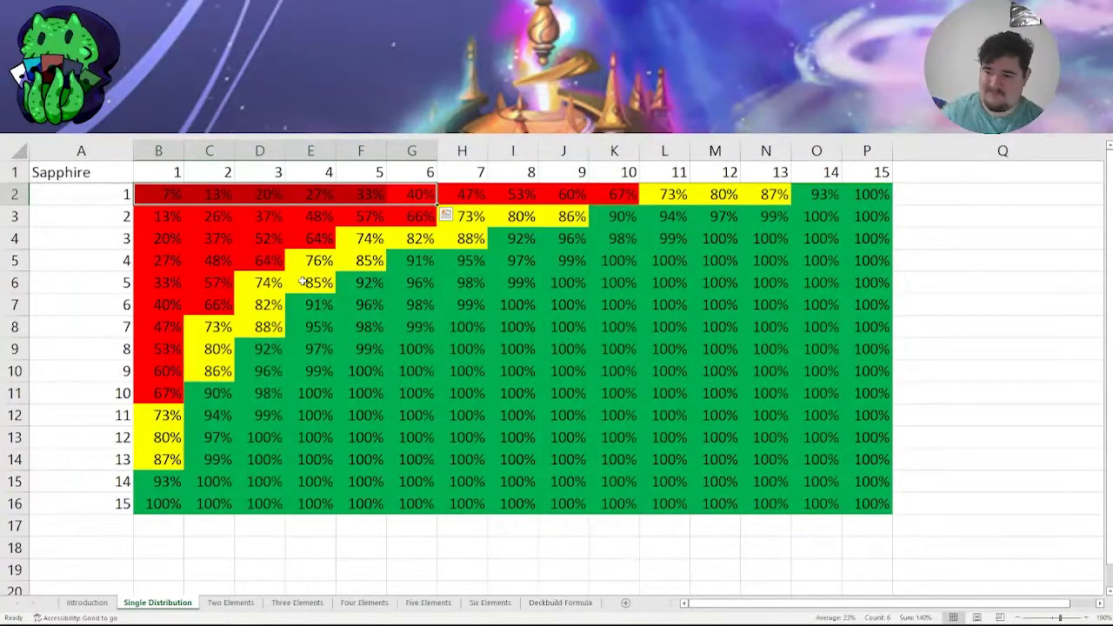
pyautogui.click(314, 305)
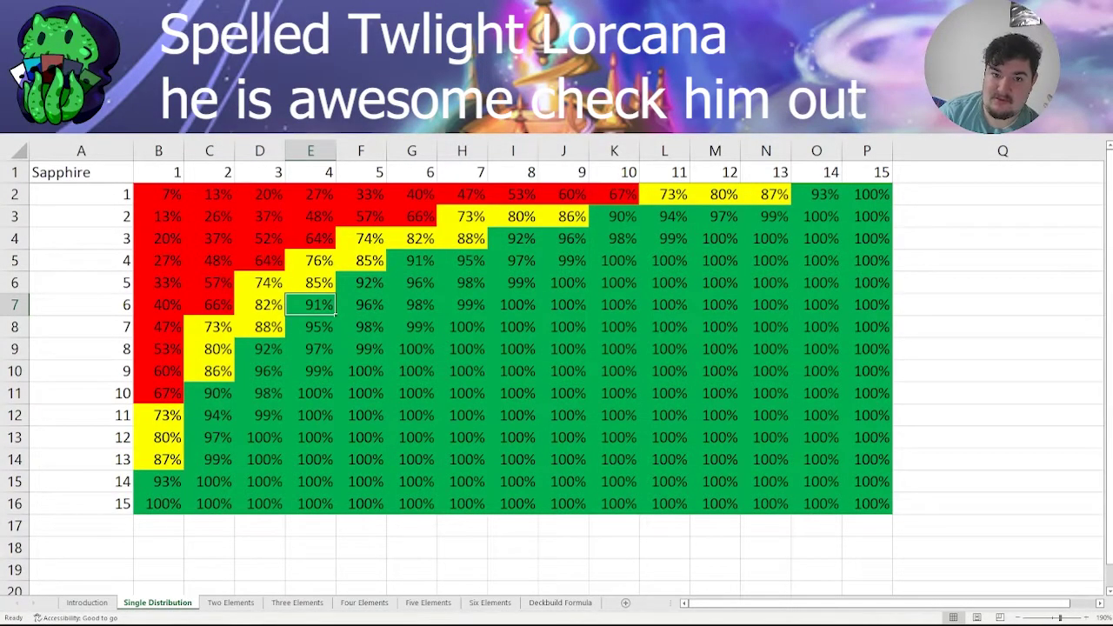
pyautogui.click(297, 602)
pyautogui.click(289, 442)
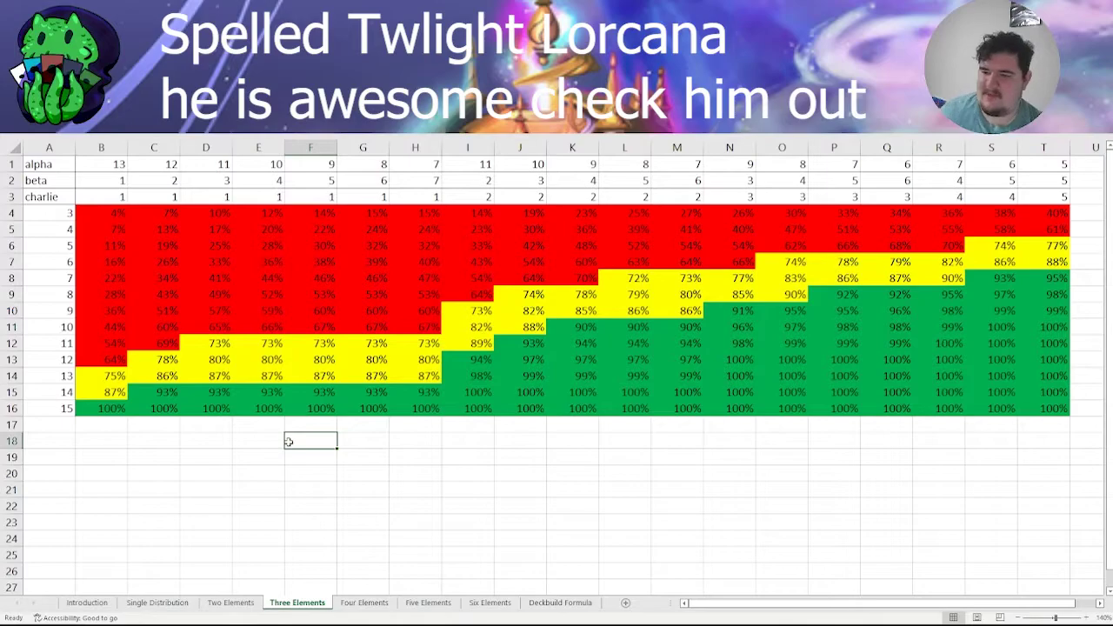
# Label the three count rows Ruby, Emerald and Steel, then highlight the splits in B1:T3.
pyautogui.click(61, 165)
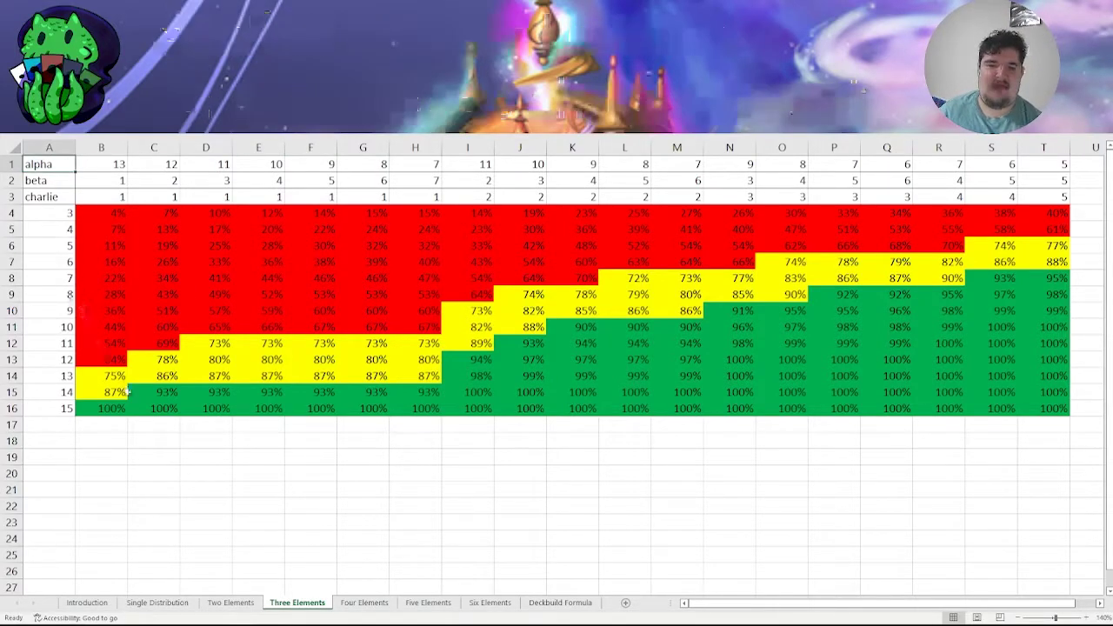
pyautogui.write('Ruby')
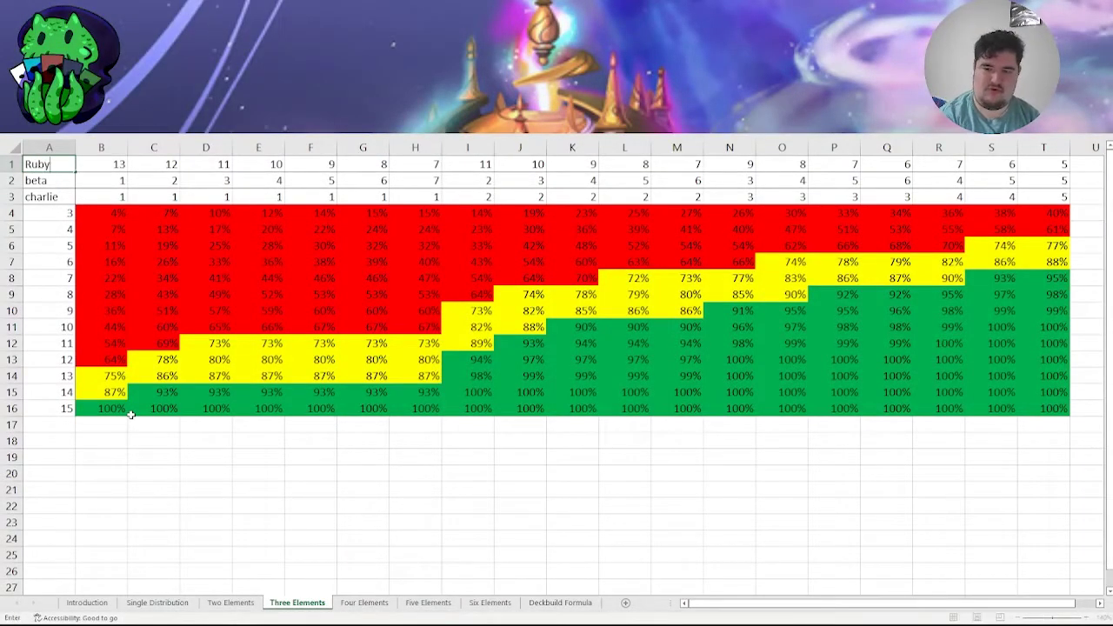
pyautogui.press('Return')
pyautogui.write('Emerald')
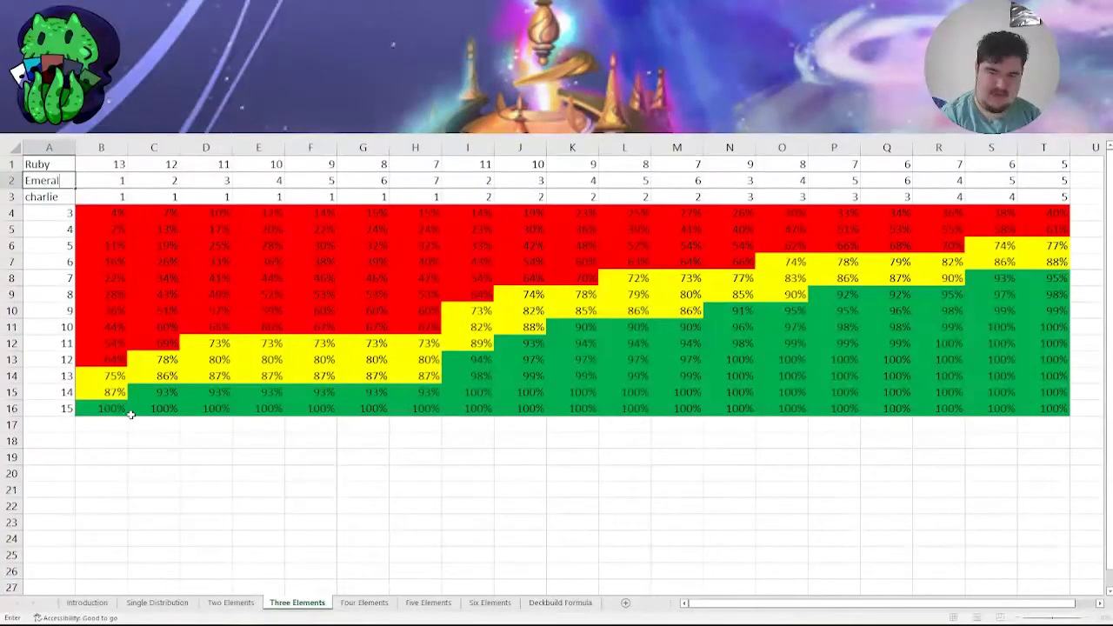
pyautogui.press('Return')
pyautogui.write('Steel')
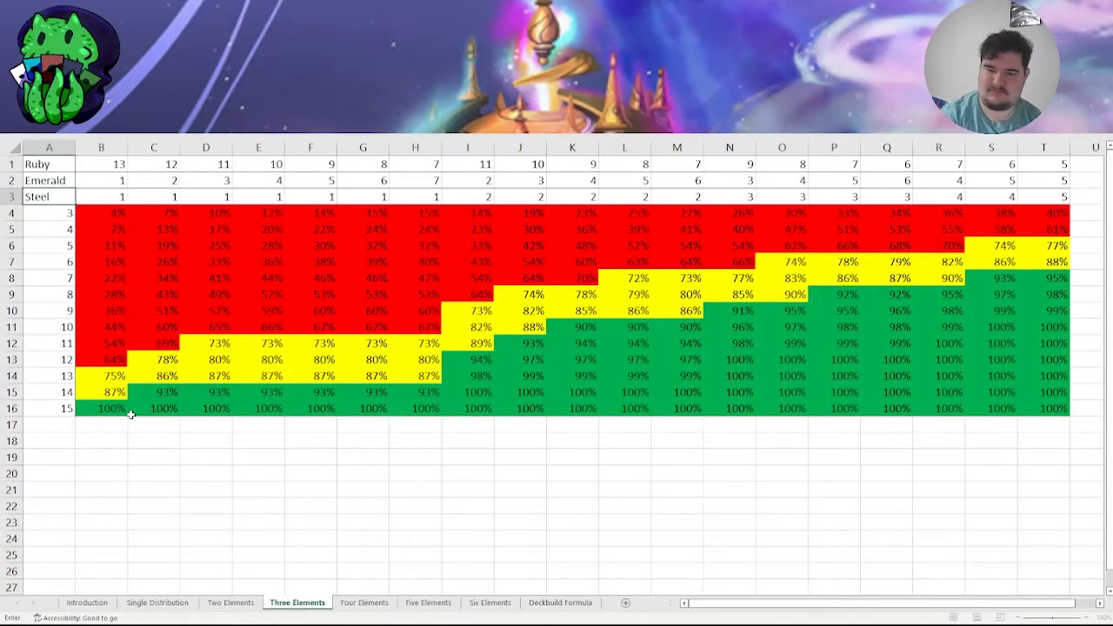
pyautogui.press('Return')
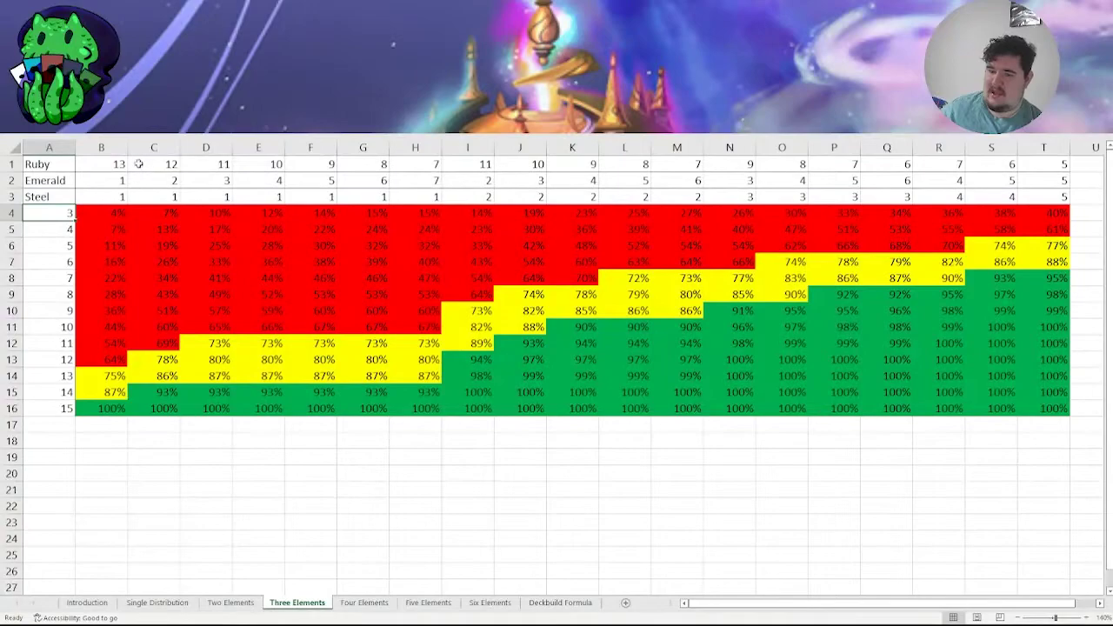
pyautogui.moveTo(120, 164); pyautogui.dragTo(1059, 193)
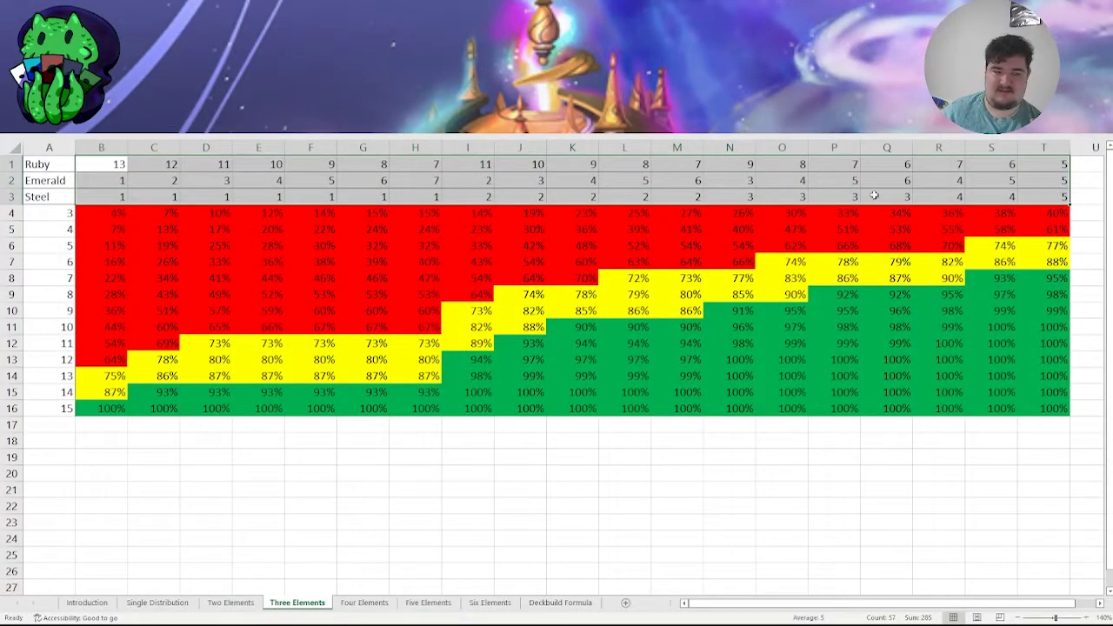
# Point out Emerald's 5 in F2, the card costs in column A and B16's 100% odds.
pyautogui.click(302, 180)
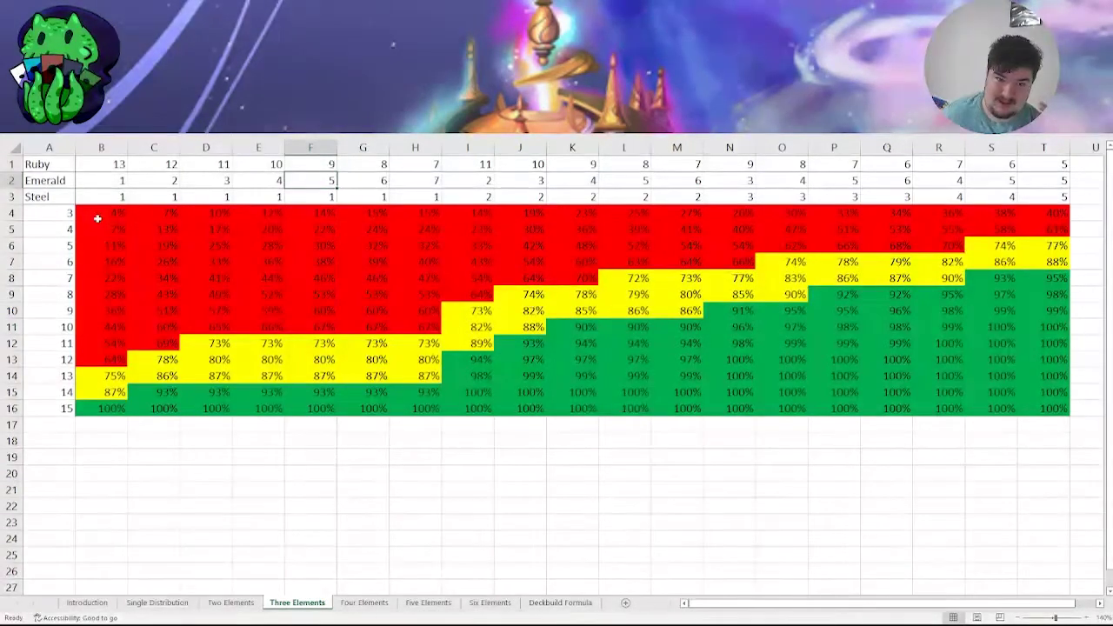
pyautogui.moveTo(66, 414); pyautogui.dragTo(69, 213)
pyautogui.moveTo(104, 165); pyautogui.dragTo(104, 190)
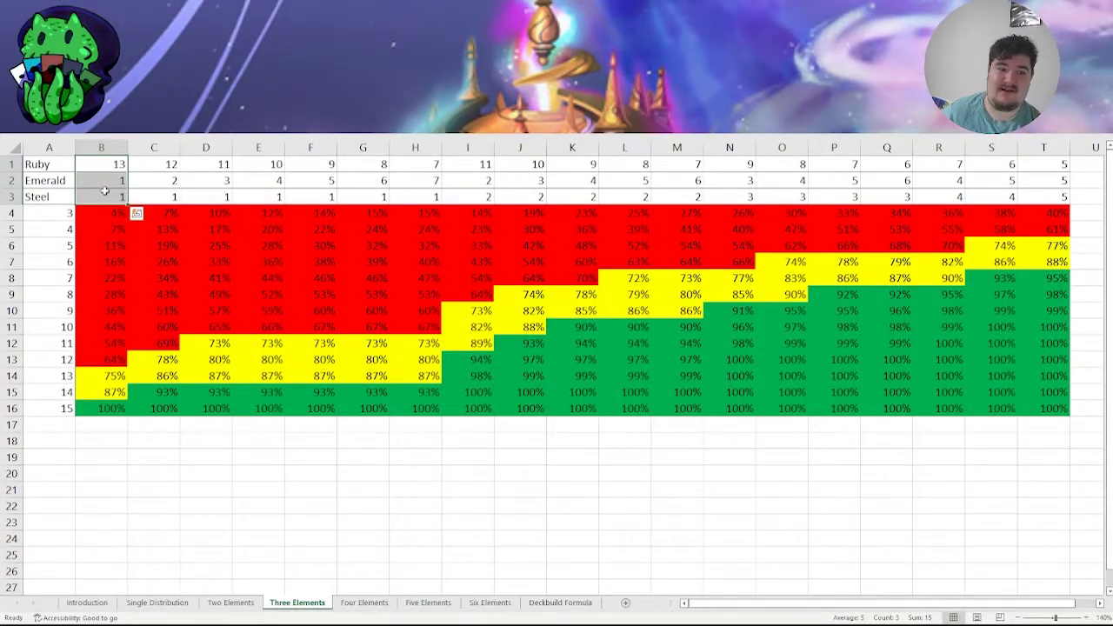
pyautogui.click(104, 410)
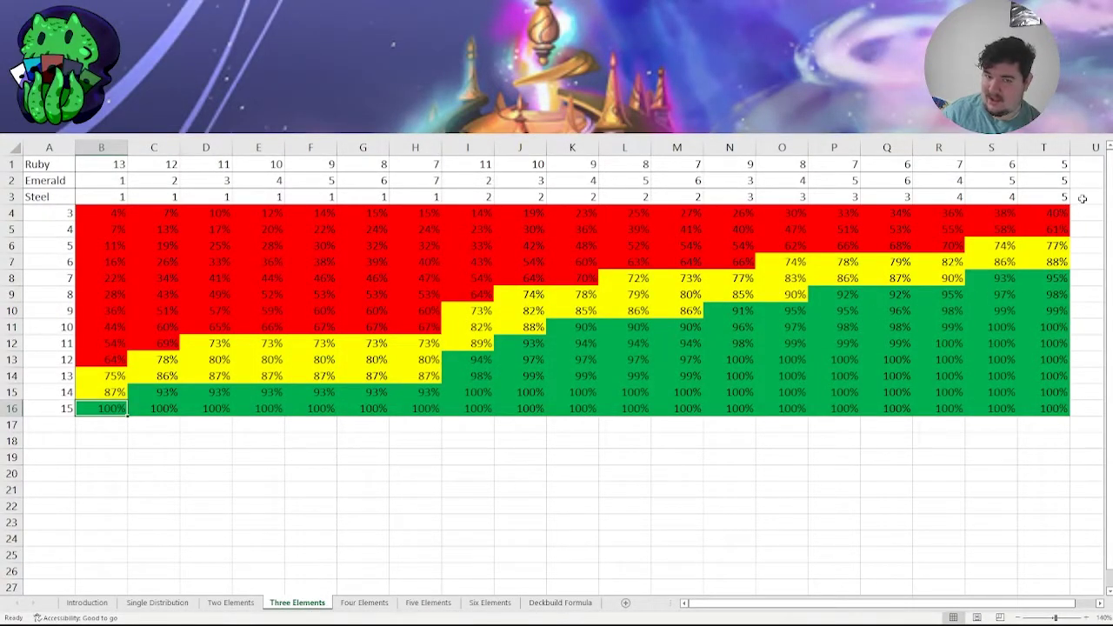
# Highlight the 5-5-5 split and the cost-7 row's 95%, then move to Deckbuild Formula.
pyautogui.moveTo(1048, 164); pyautogui.dragTo(1044, 197)
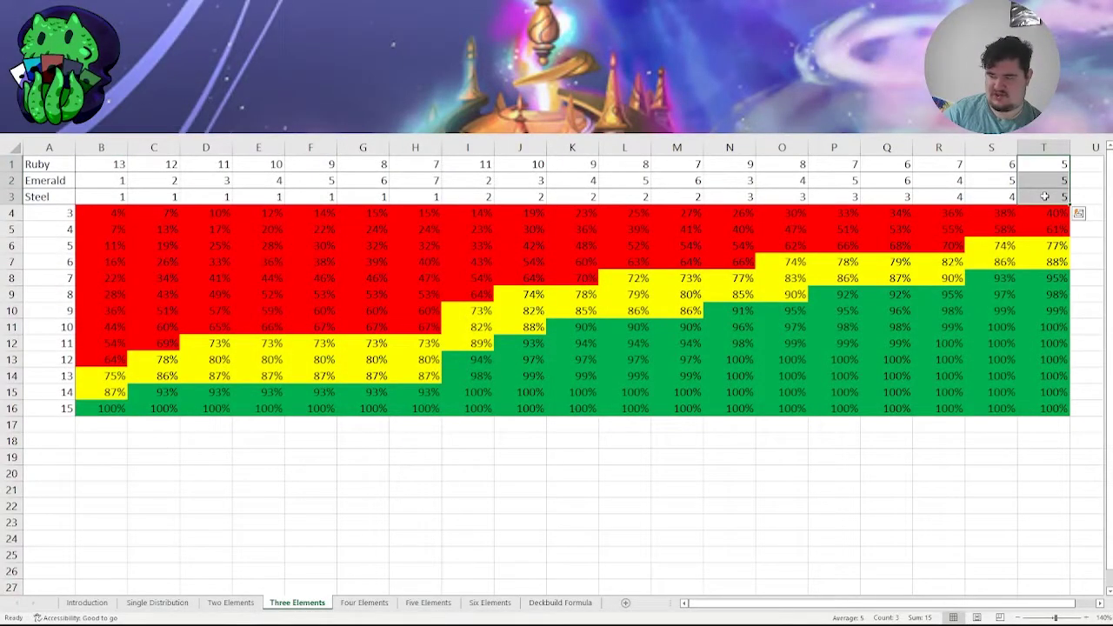
pyautogui.click(1043, 278)
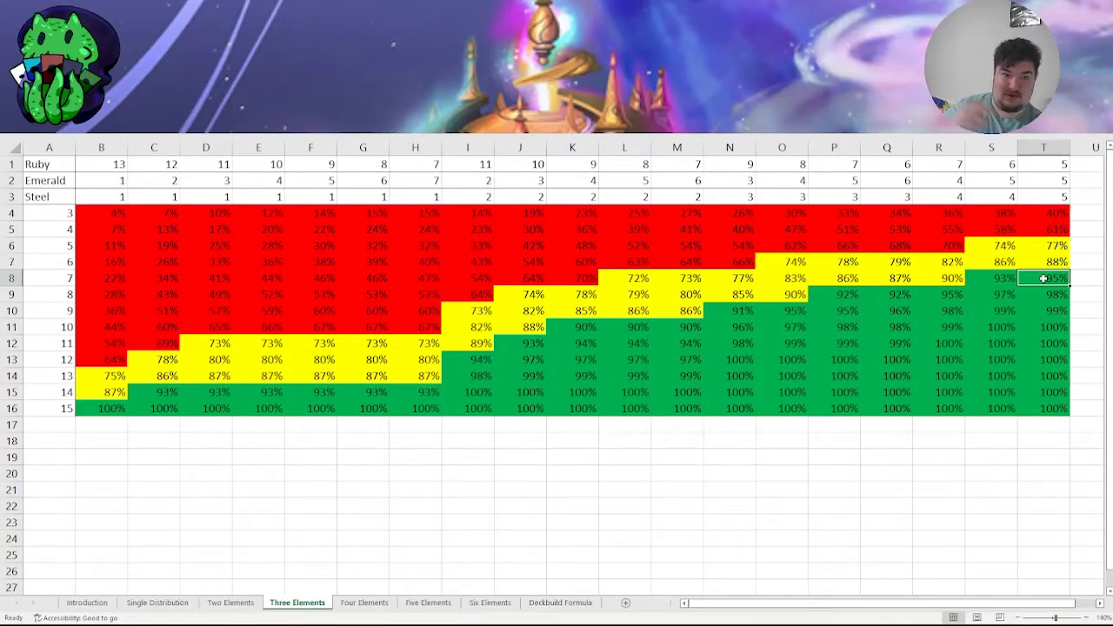
pyautogui.moveTo(1044, 278); pyautogui.dragTo(67, 277)
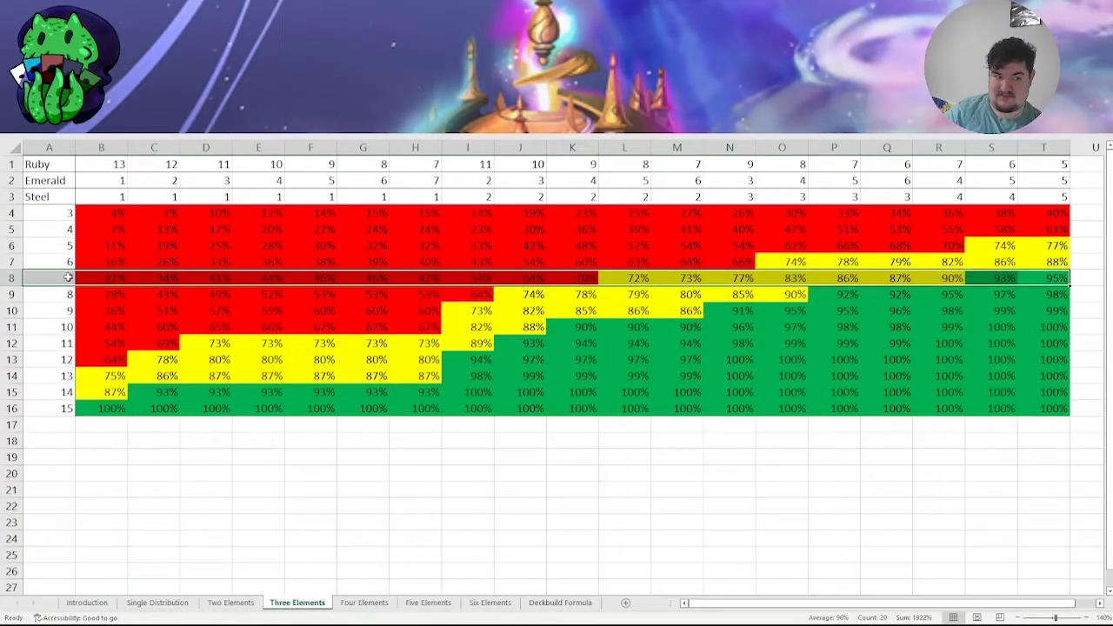
pyautogui.click(1037, 280)
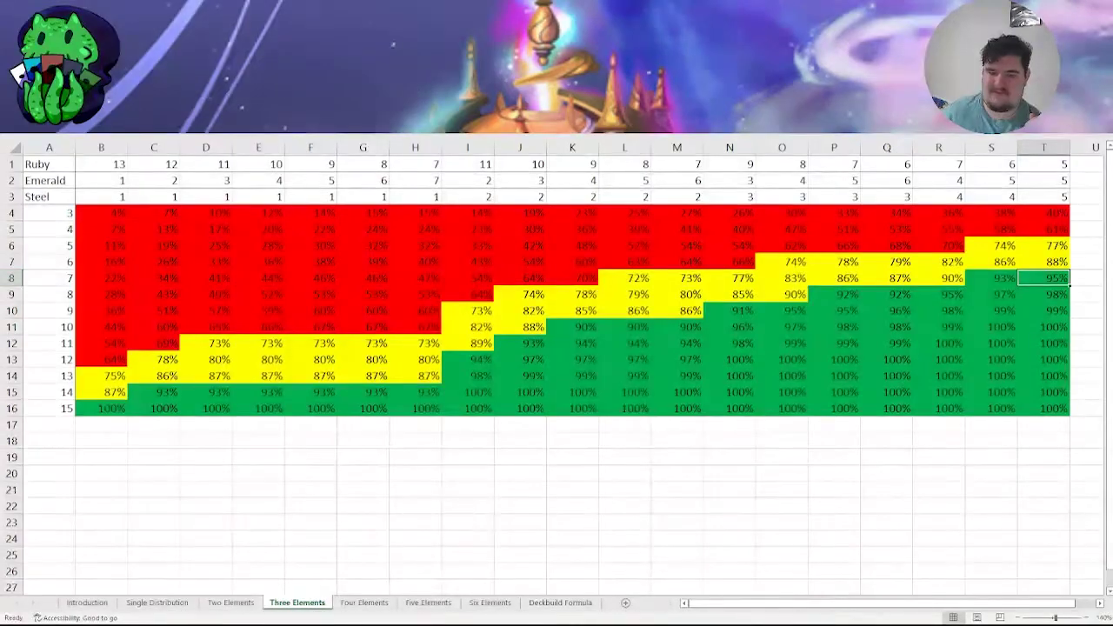
pyautogui.click(556, 602)
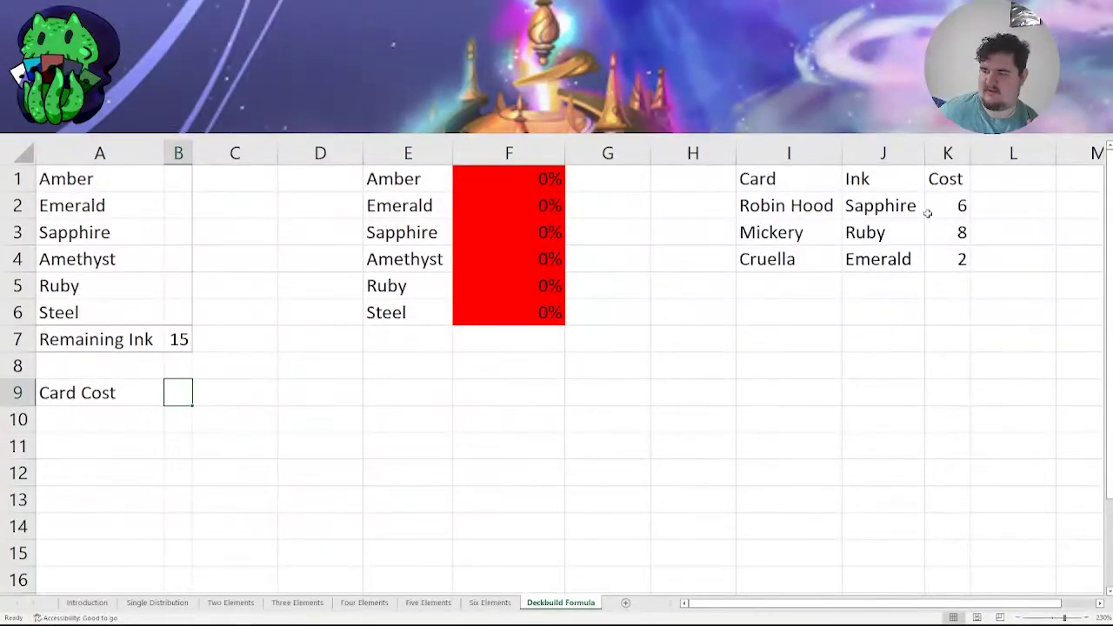
# Select the three card rows and correct Mickery in I3 to Mickey.
pyautogui.moveTo(948, 205); pyautogui.dragTo(771, 261)
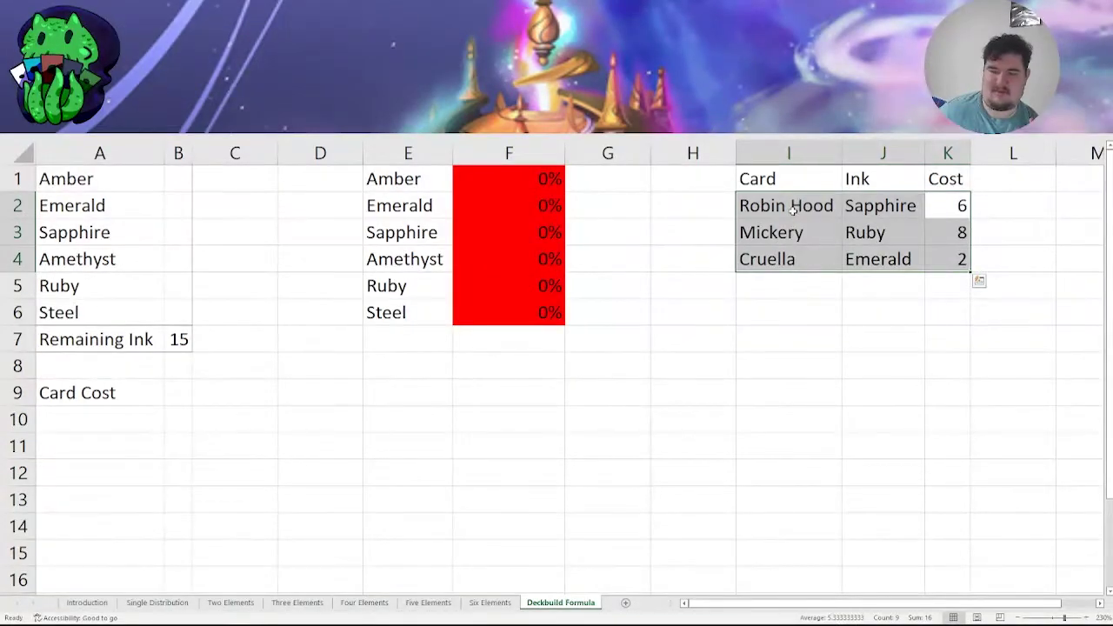
pyautogui.click(785, 233)
pyautogui.write('Mickey')
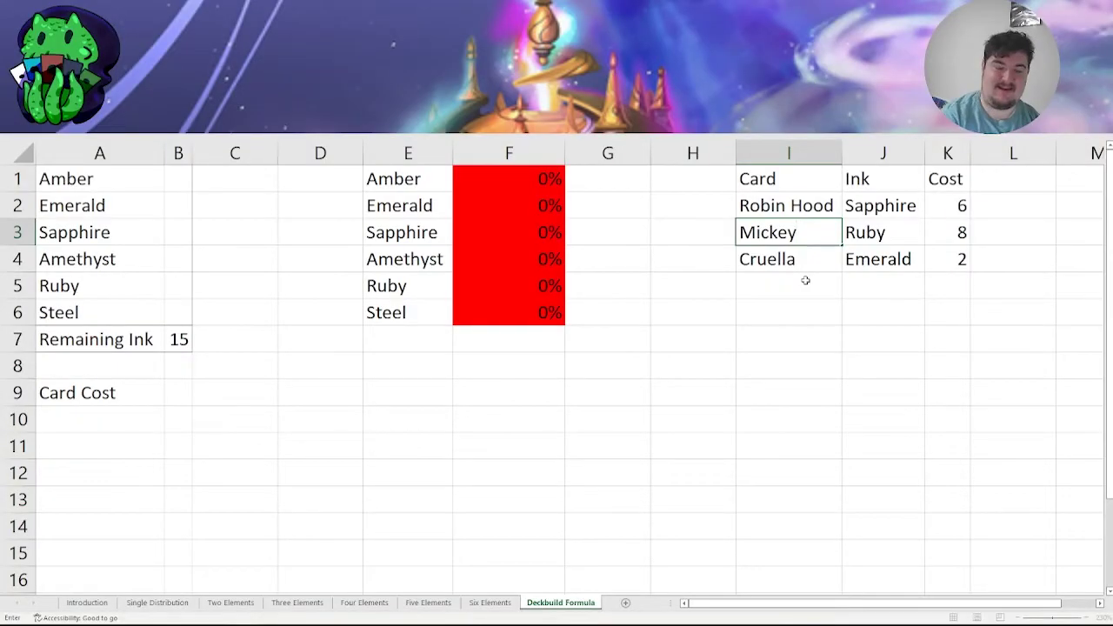
pyautogui.press('Return')
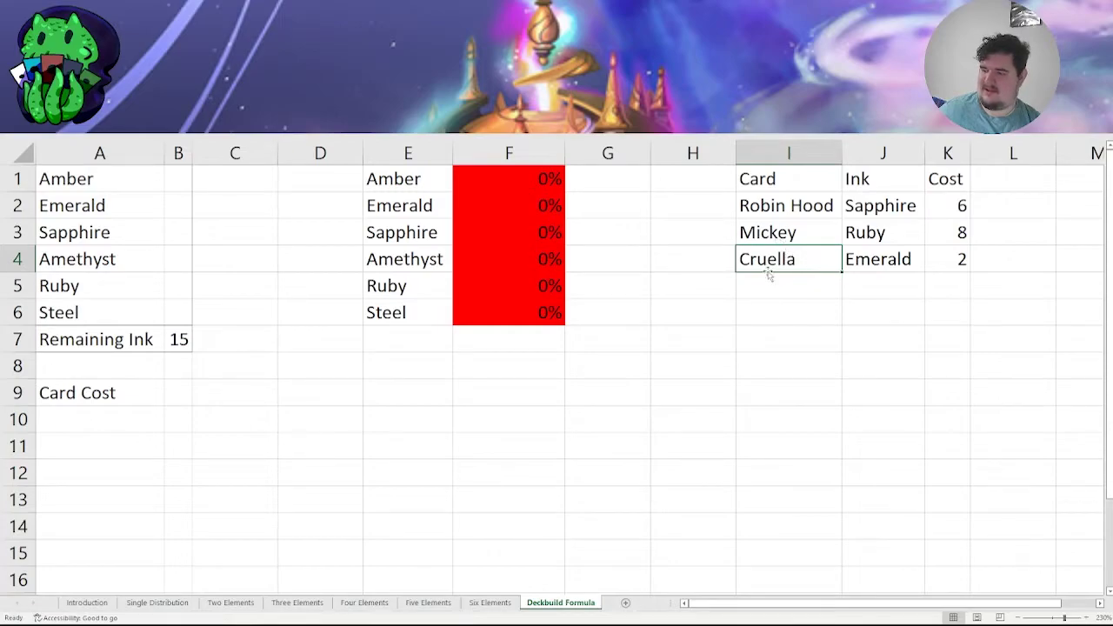
# Step back through the Cruella, Mickey and Robin Hood rows.
pyautogui.click(769, 282)
pyautogui.click(791, 258)
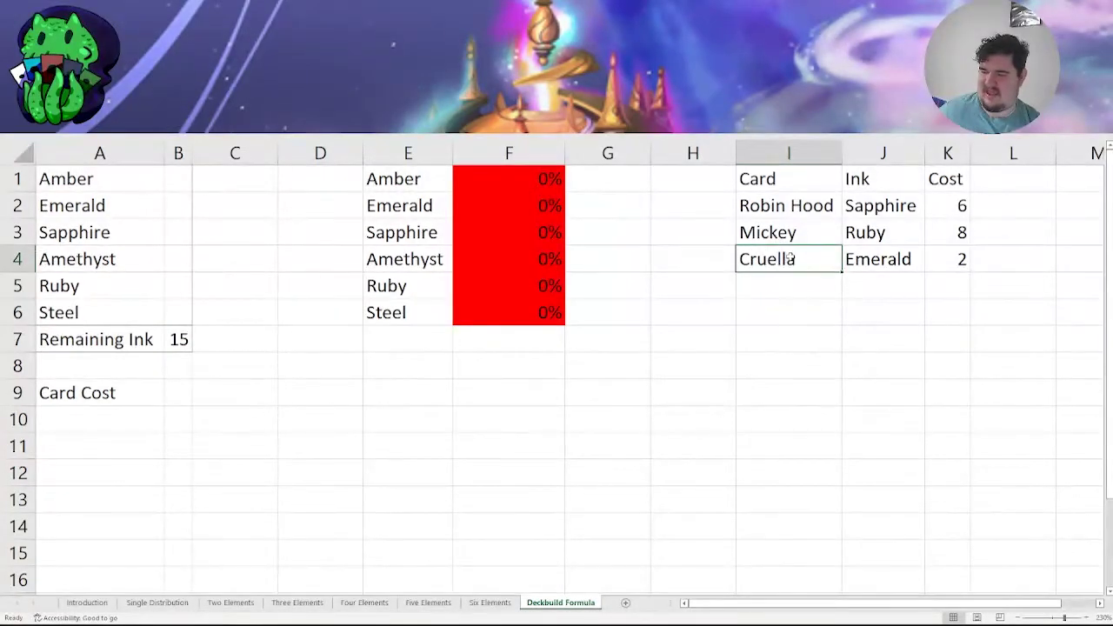
pyautogui.click(806, 232)
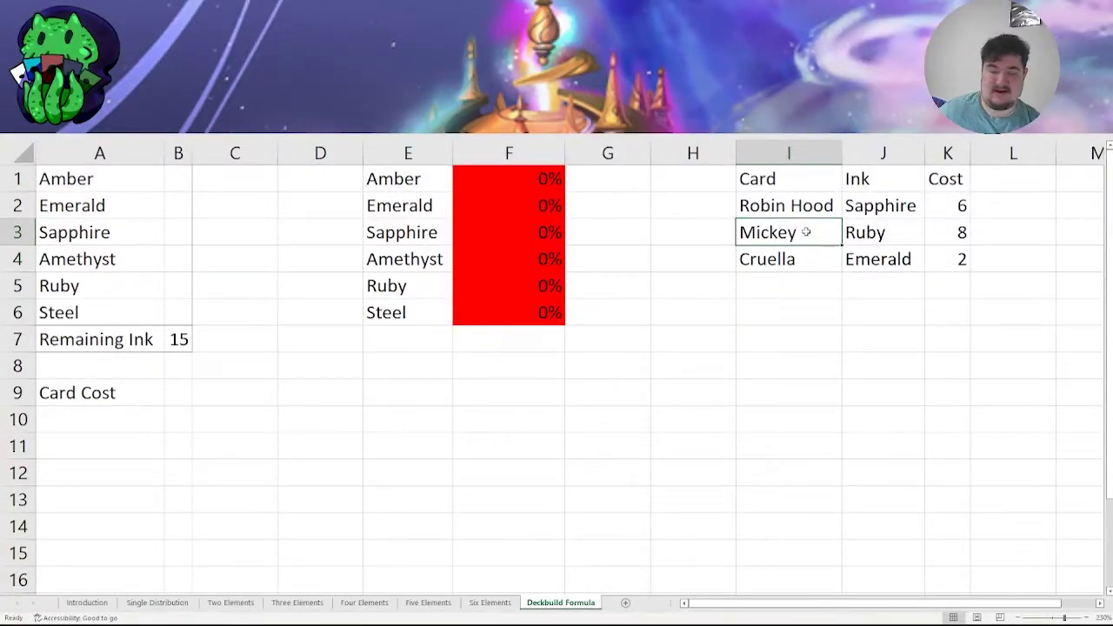
pyautogui.click(807, 202)
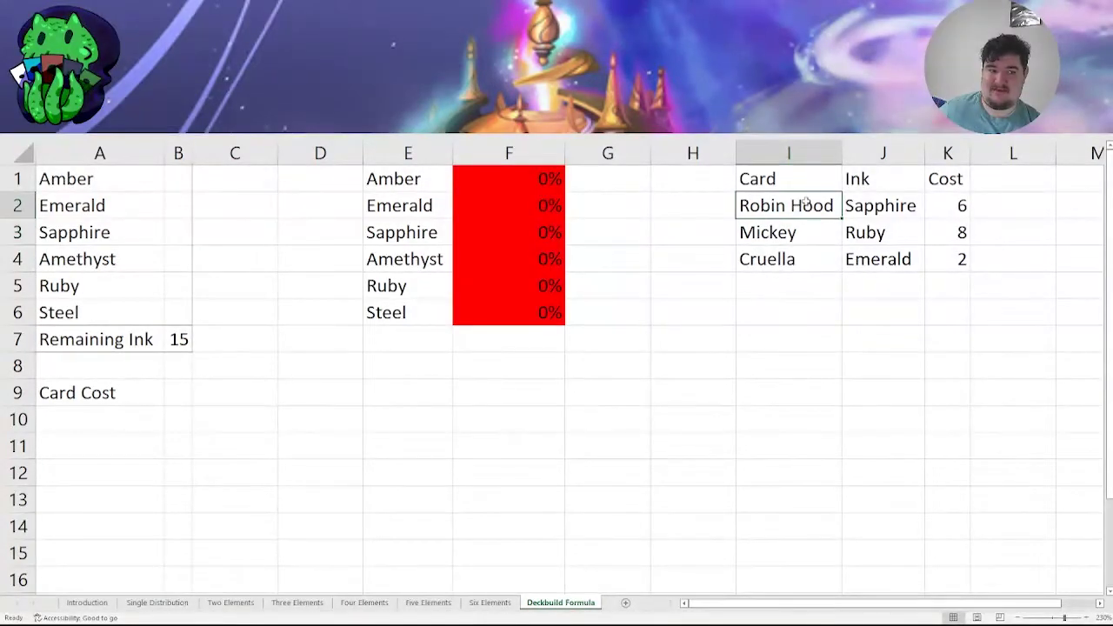
# Enter 90+ as the odds for Robin Hood in H2 and Mickey in H3.
pyautogui.press('Left')
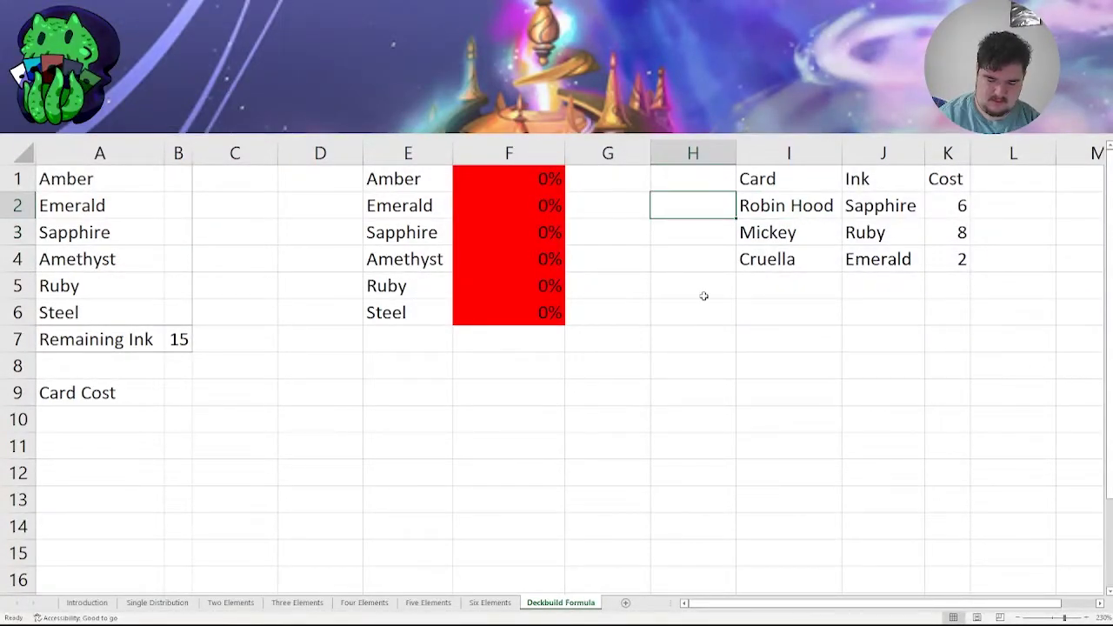
pyautogui.write('90+')
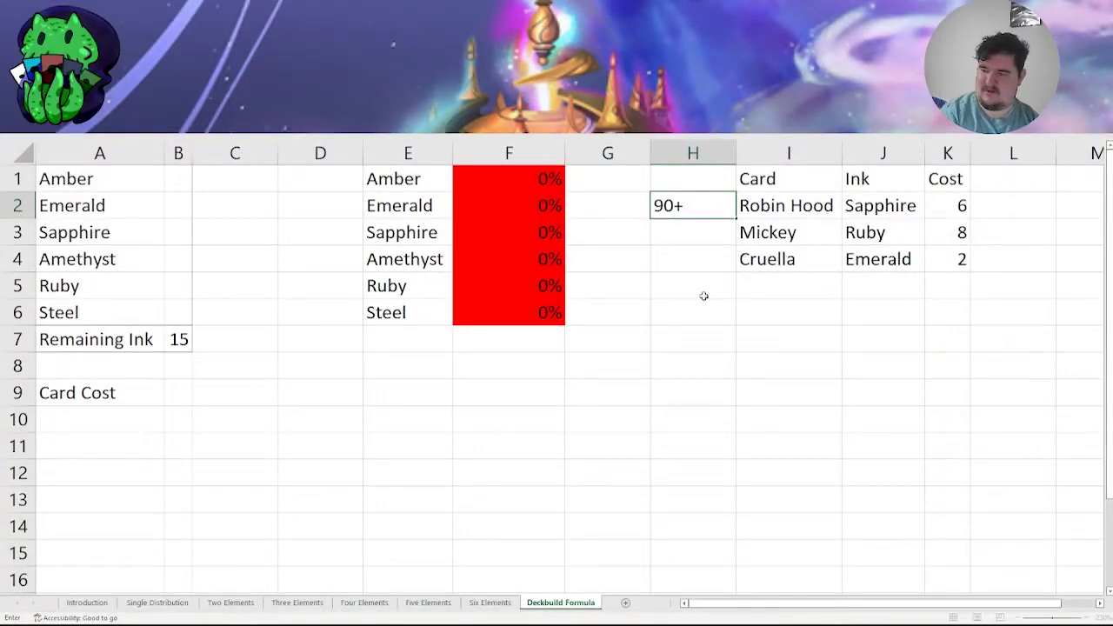
pyautogui.press('Return')
pyautogui.write('90+')
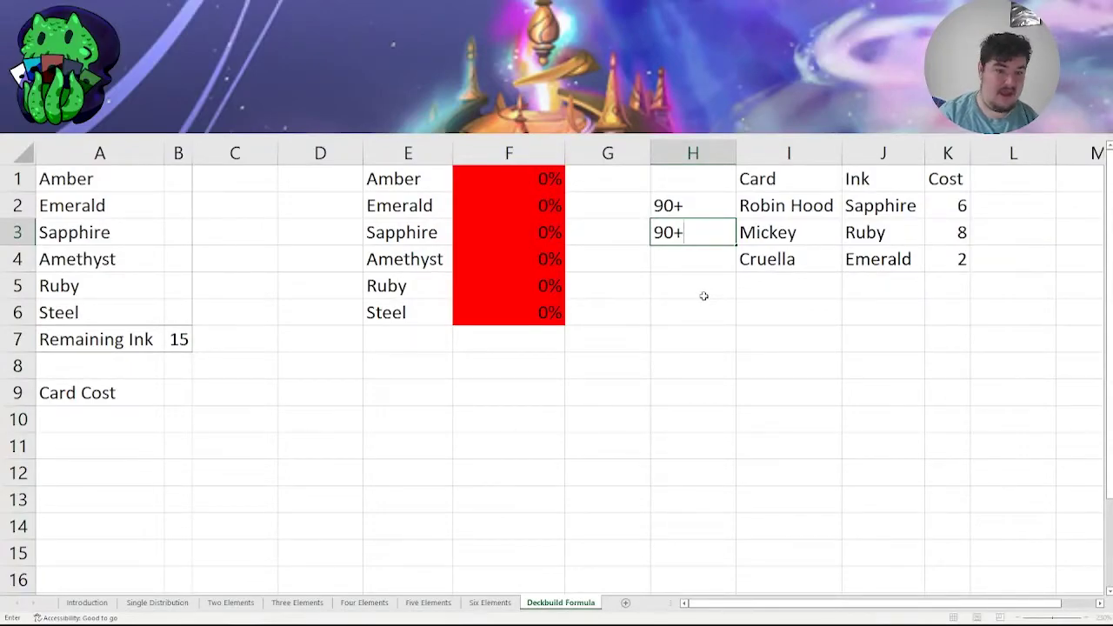
pyautogui.press('Return')
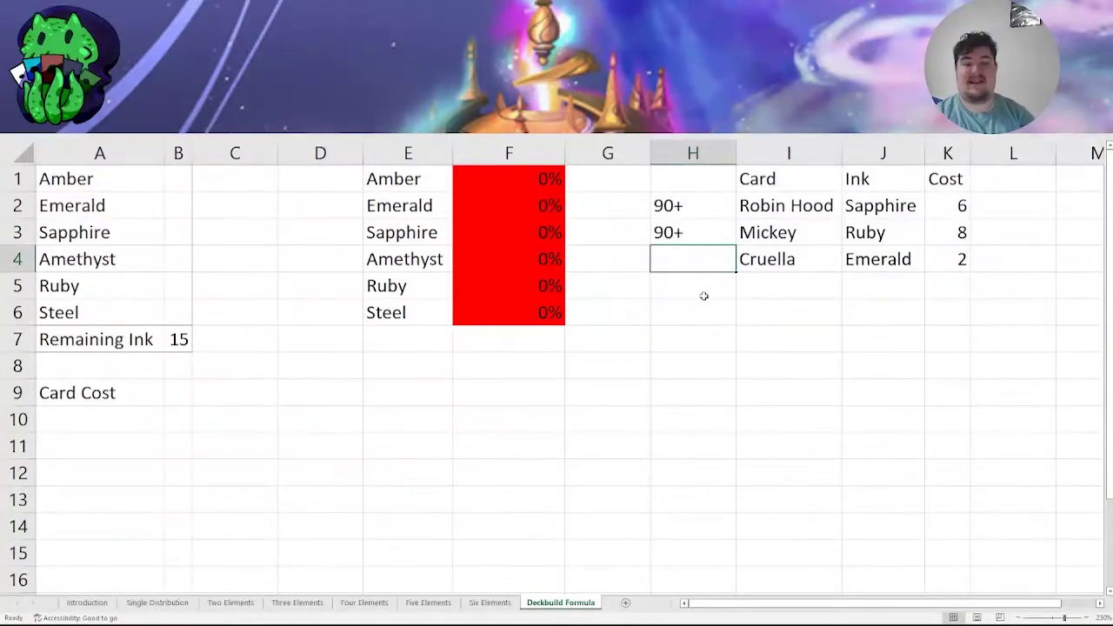
pyautogui.press('Left')
pyautogui.press('Left')
pyautogui.press('Left')
pyautogui.press('Left')
pyautogui.press('Left')
pyautogui.press('Left')
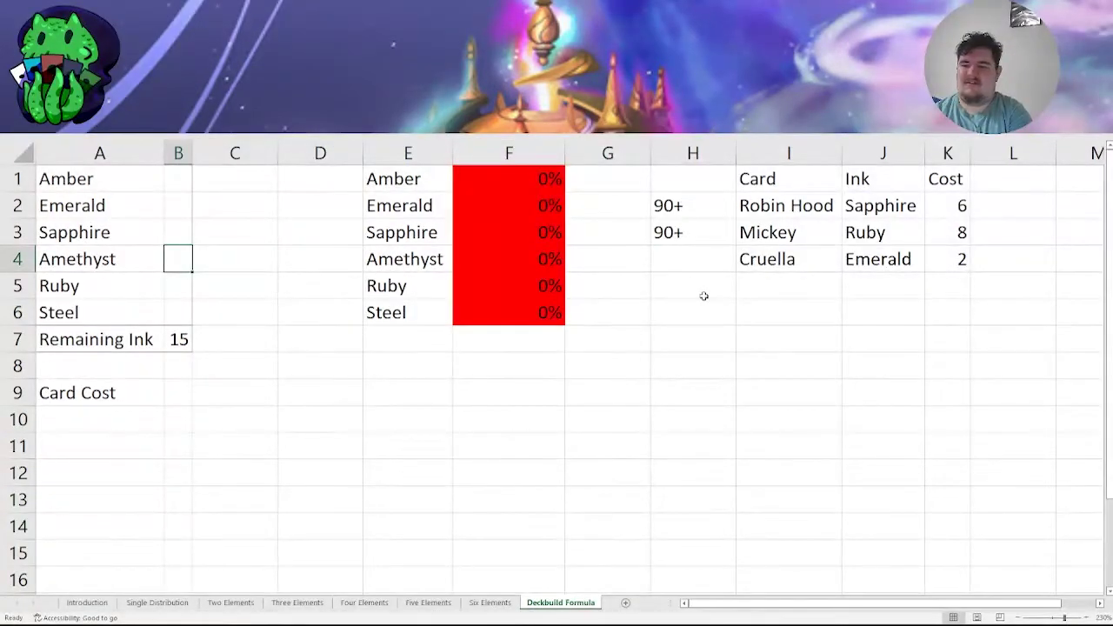
pyautogui.press('Down')
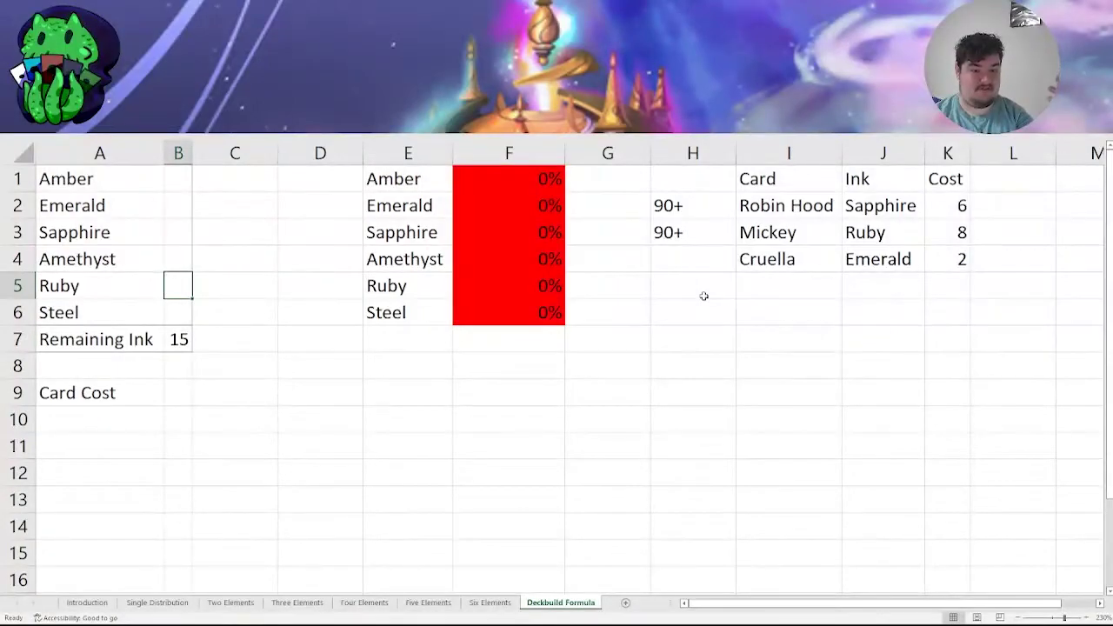
# Set Card Cost to 6 and Sapphire's ink to 4.
pyautogui.press('Down')
pyautogui.press('Down')
pyautogui.press('Down')
pyautogui.press('Down')
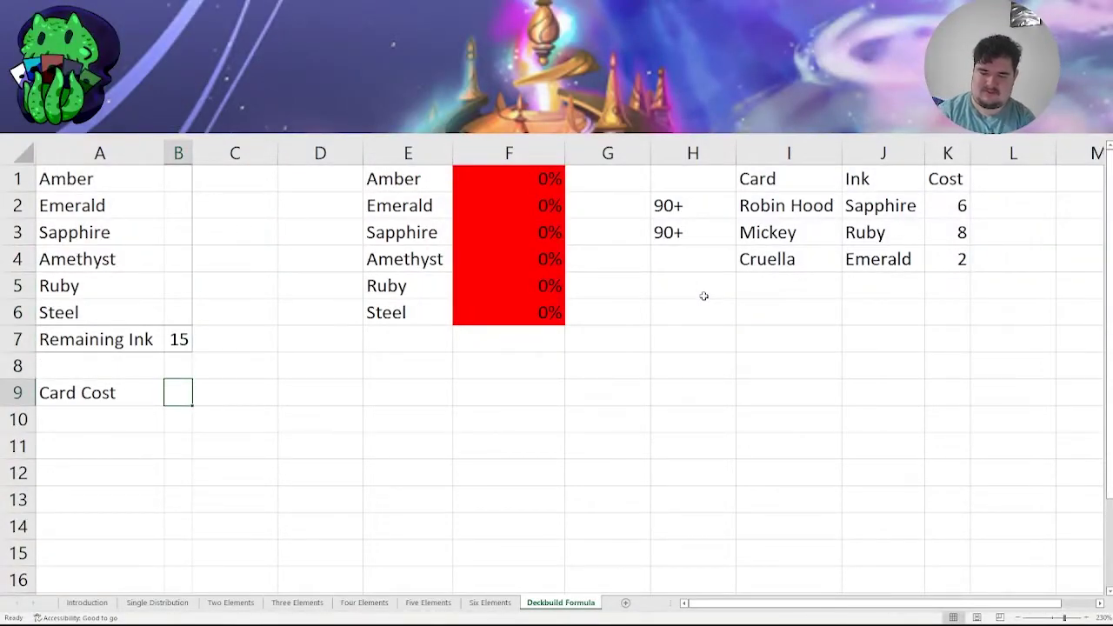
pyautogui.write('6')
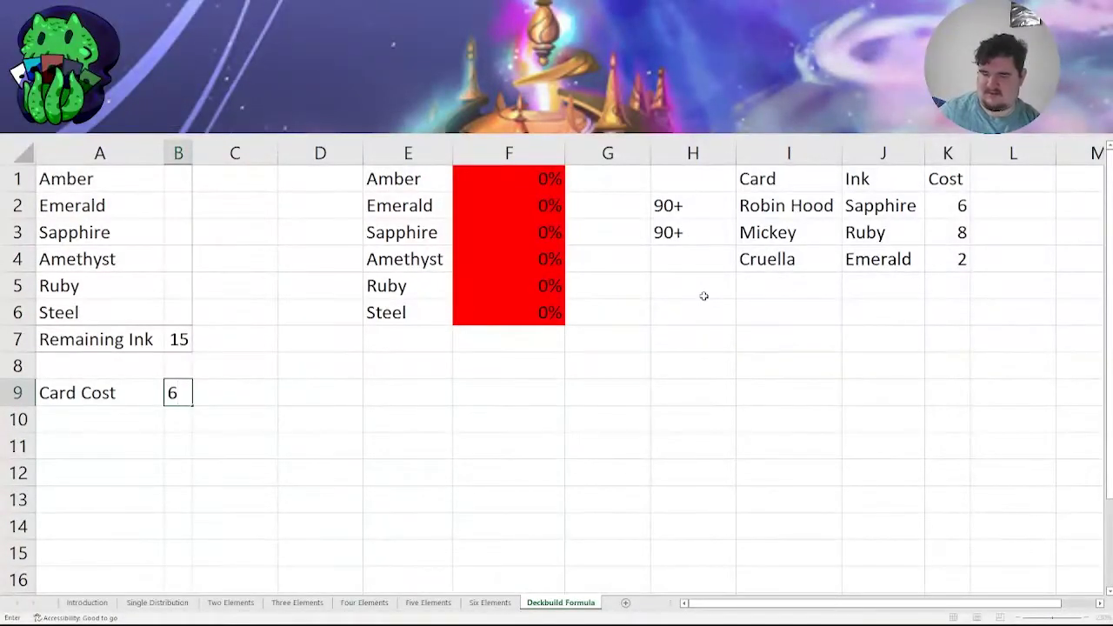
pyautogui.click(174, 241)
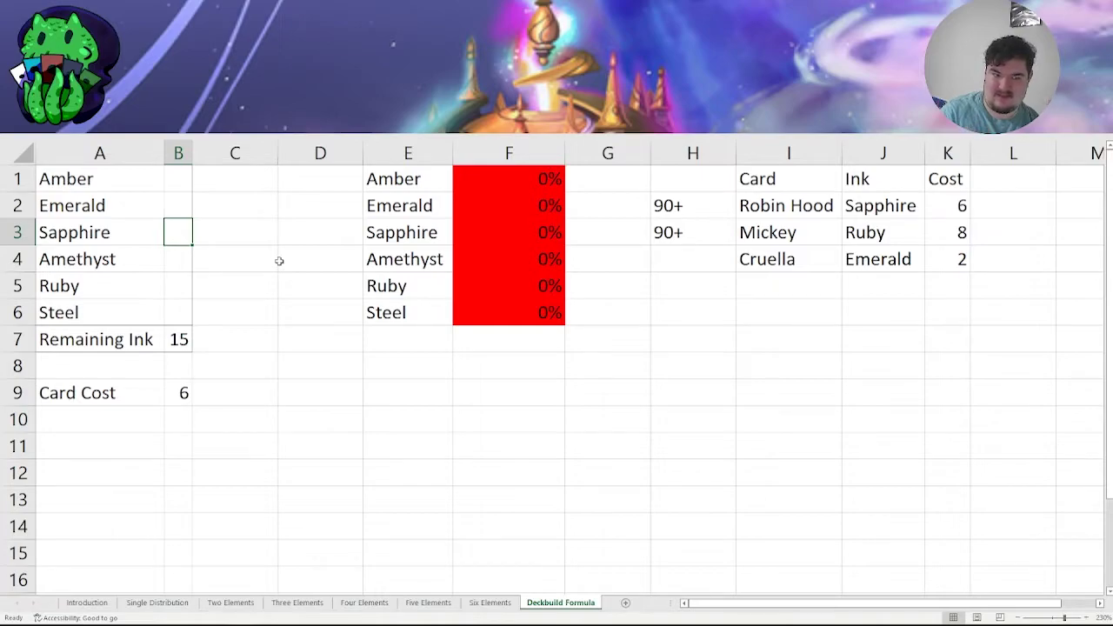
pyautogui.write('4')
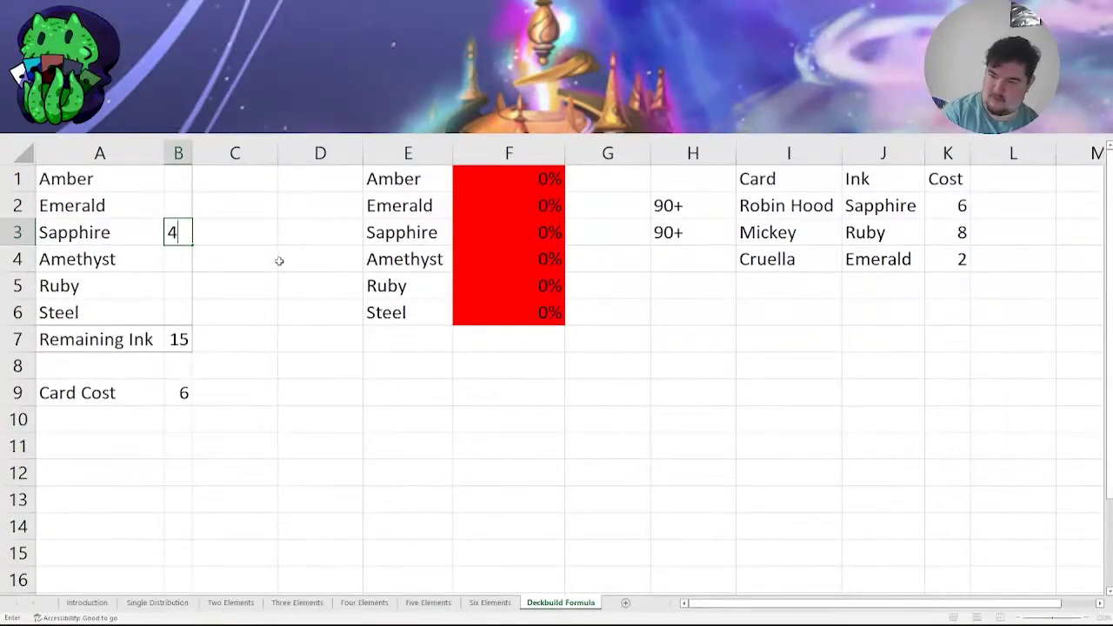
pyautogui.press('Return')
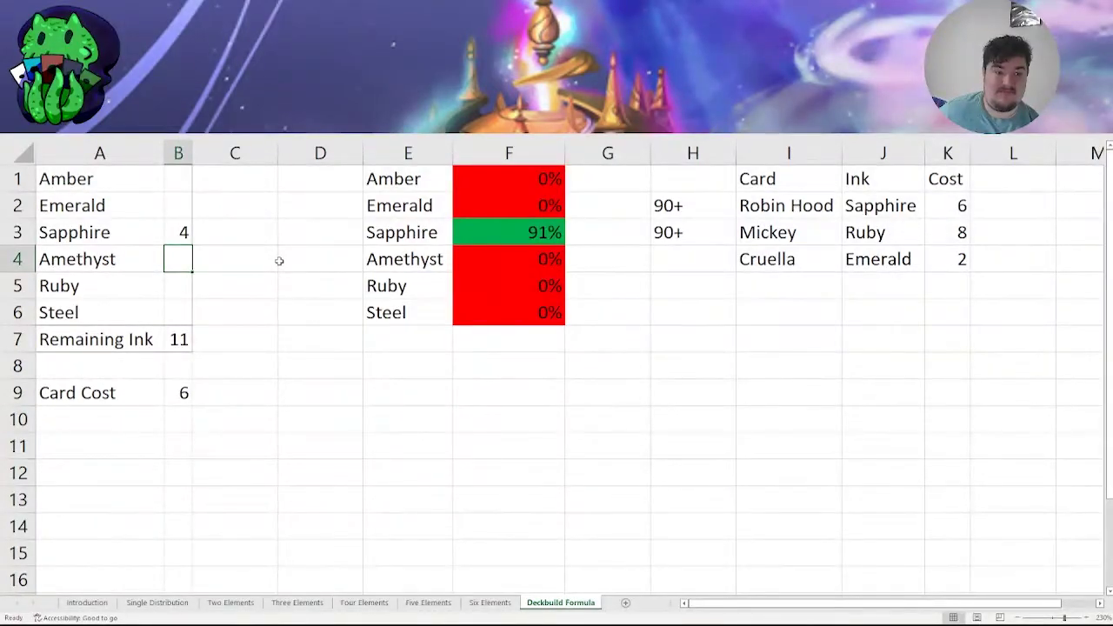
# Raise Sapphire's ink to 5 and check Remaining Ink drops to 10.
pyautogui.moveTo(514, 231); pyautogui.dragTo(439, 232)
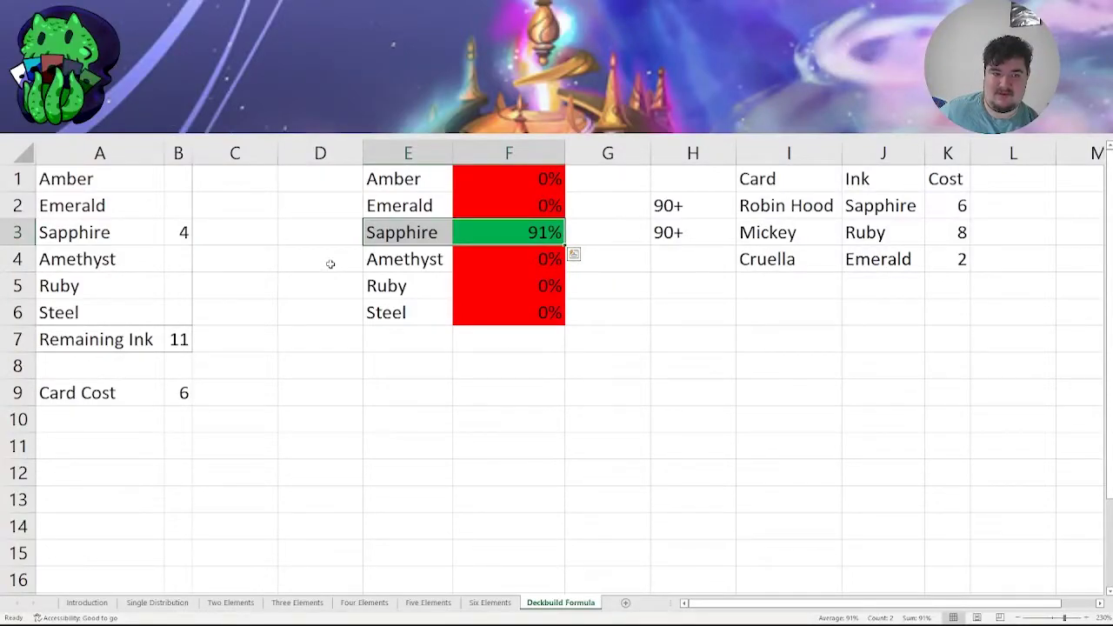
pyautogui.click(166, 230)
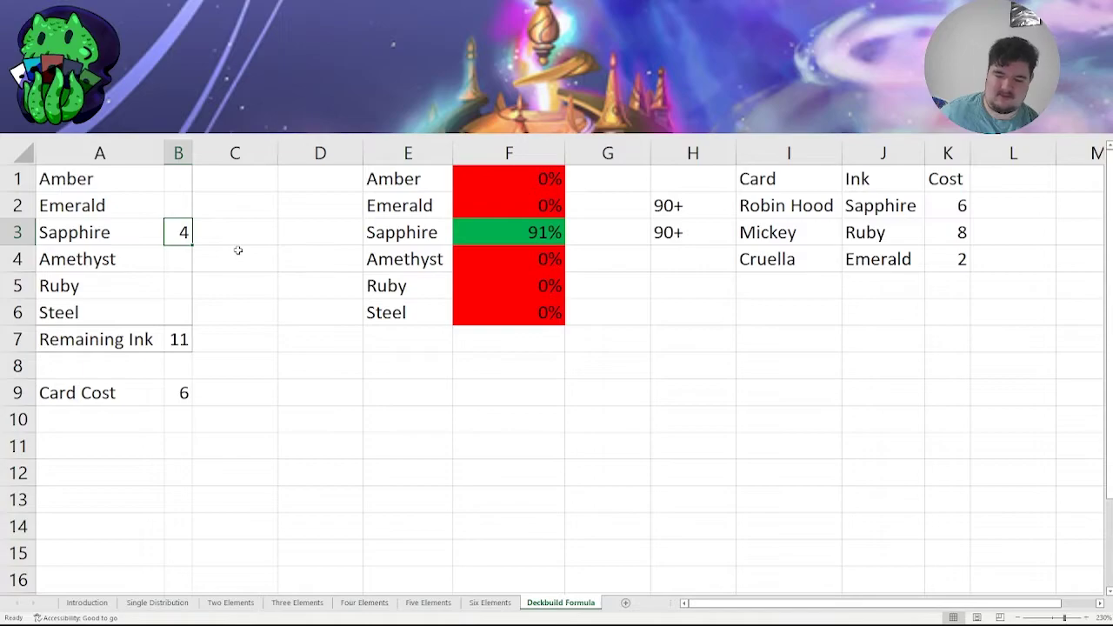
pyautogui.write('5')
pyautogui.press('Return')
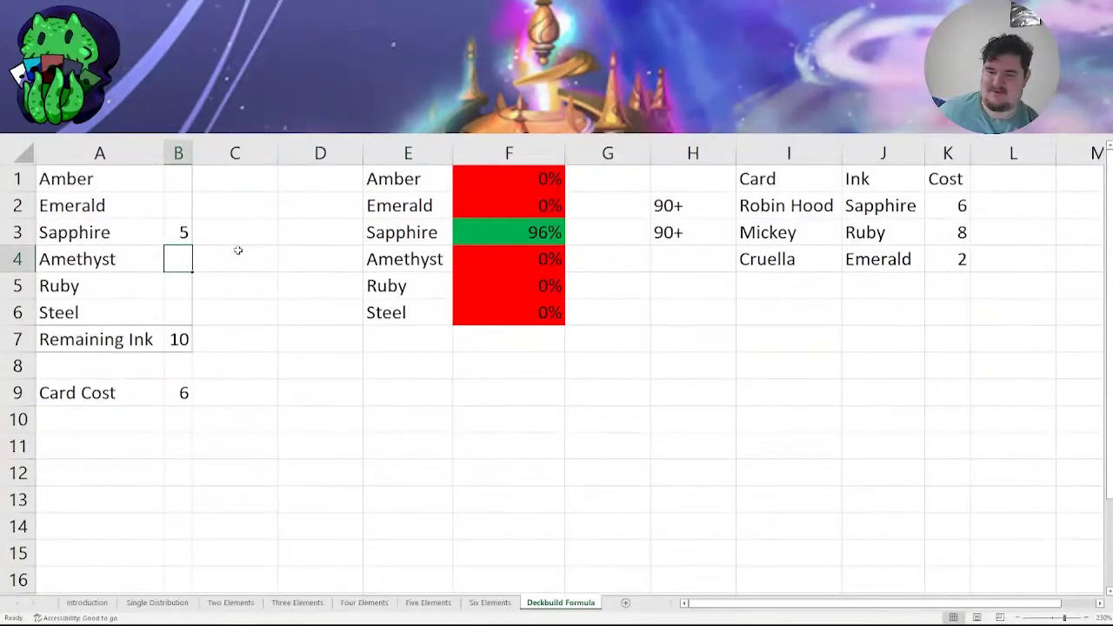
pyautogui.click(170, 338)
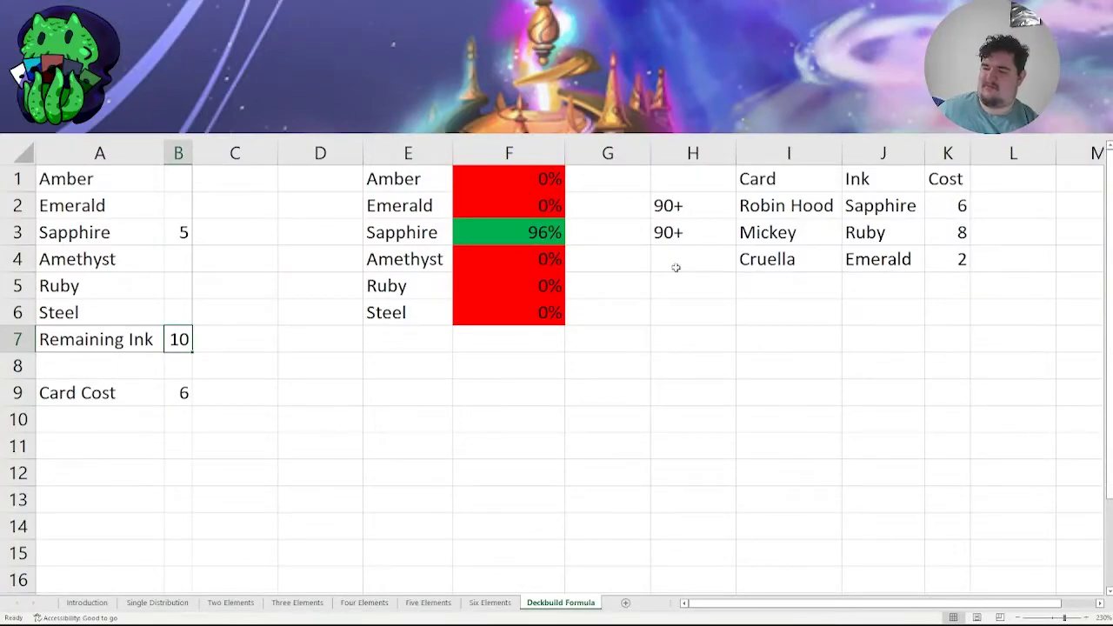
# Change Card Cost in B9 to 8 and highlight Sapphire's 99% odds.
pyautogui.click(185, 402)
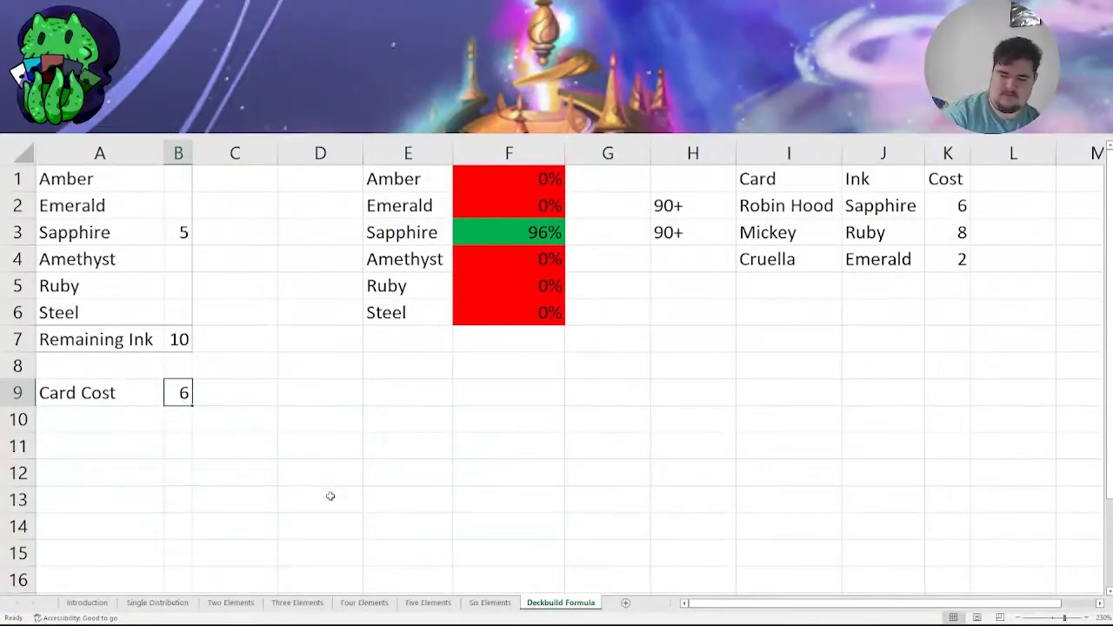
pyautogui.write('8')
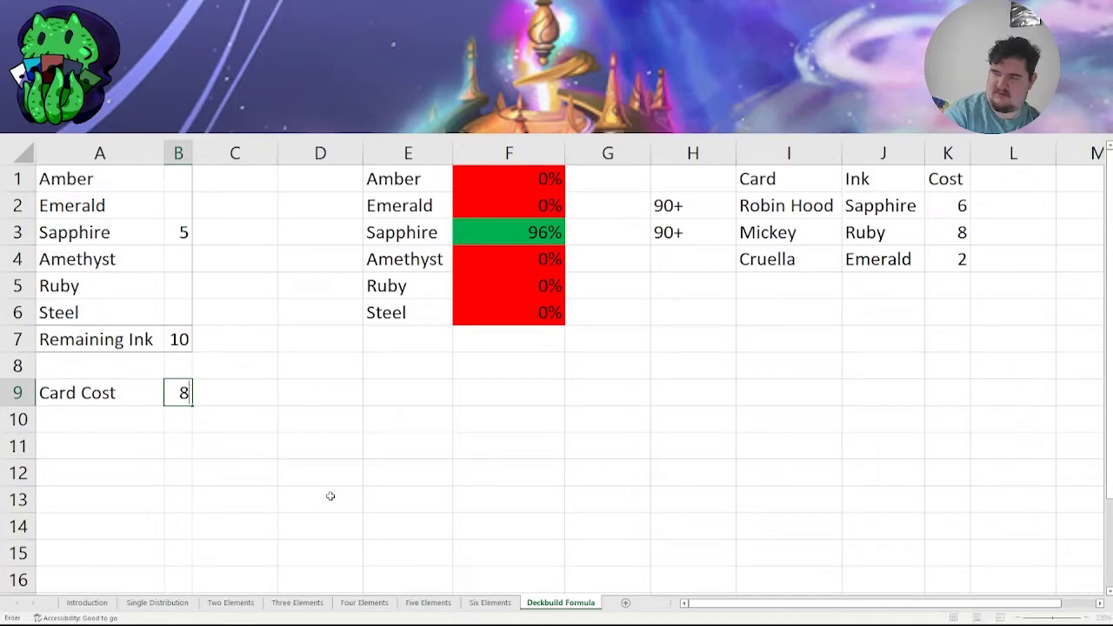
pyautogui.press('Return')
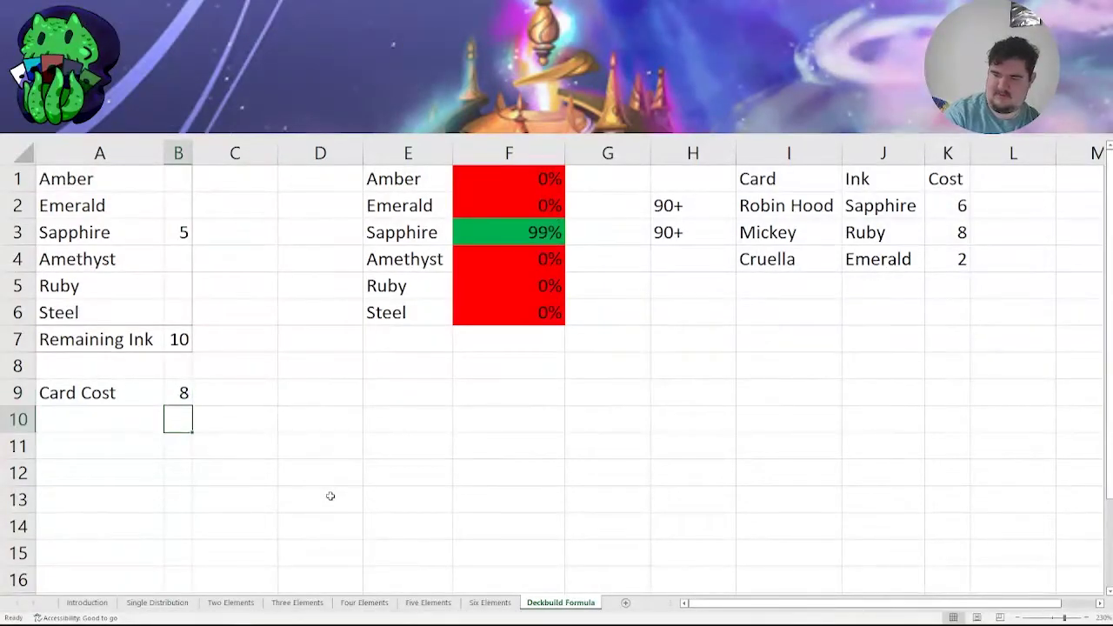
pyautogui.moveTo(497, 222); pyautogui.dragTo(434, 232)
pyautogui.click(347, 239)
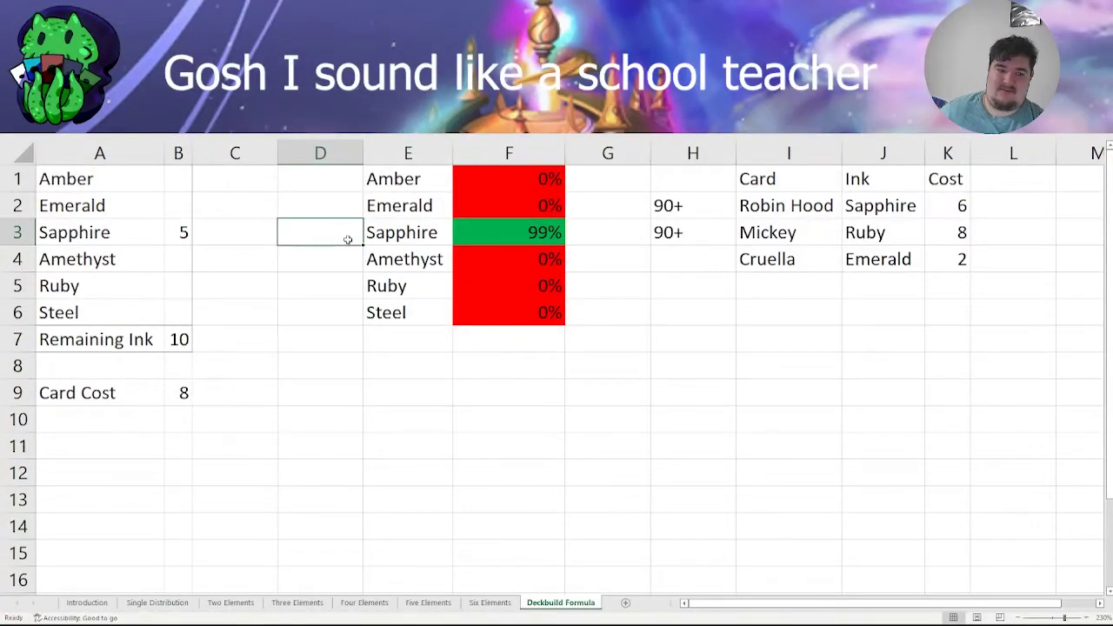
pyautogui.moveTo(533, 232); pyautogui.dragTo(437, 233)
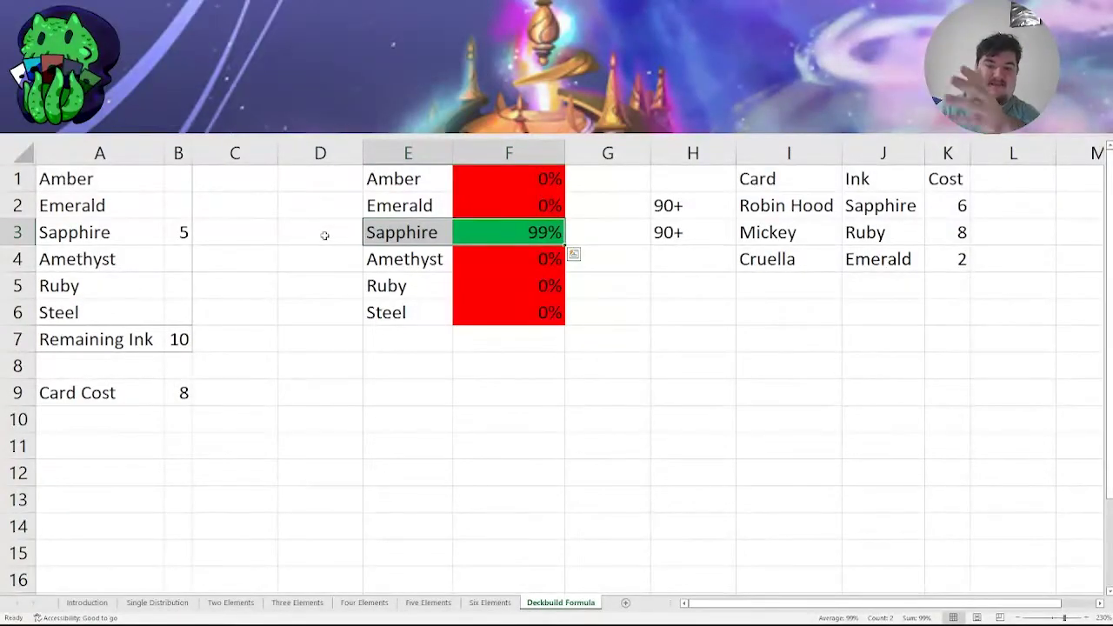
pyautogui.click(178, 285)
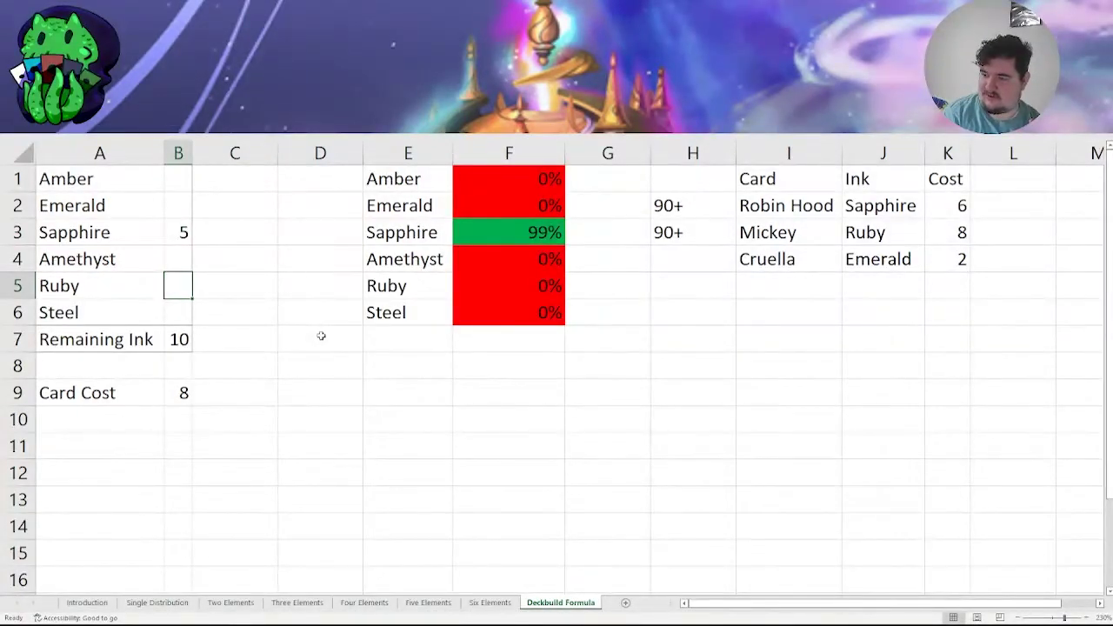
# Give Ruby 5 ink and check its 99% odds.
pyautogui.write('5')
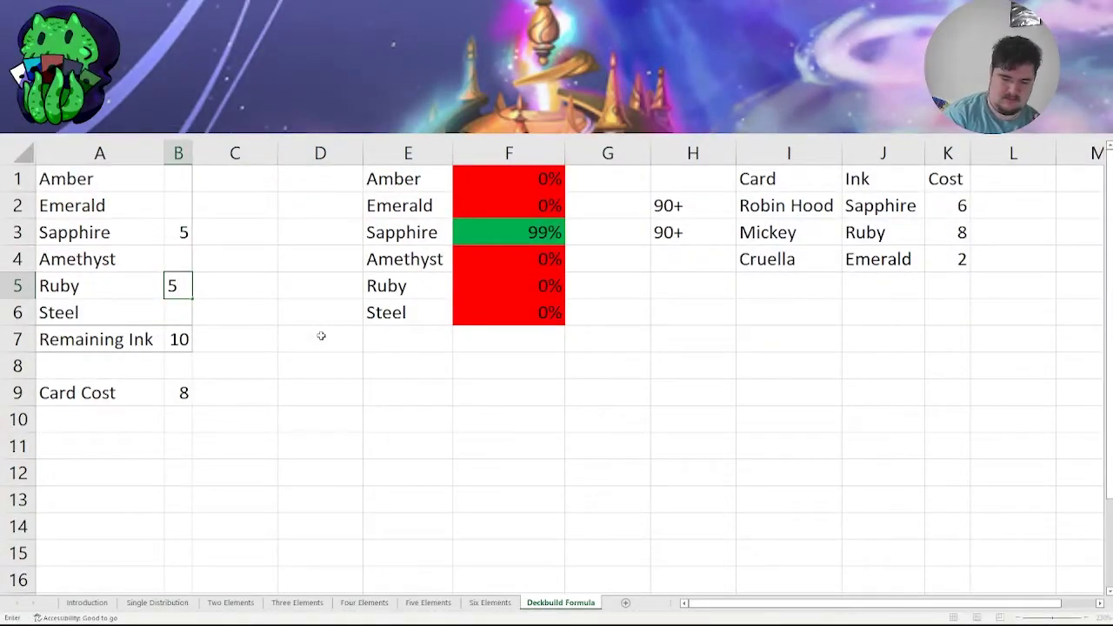
pyautogui.press('Return')
pyautogui.click(525, 294)
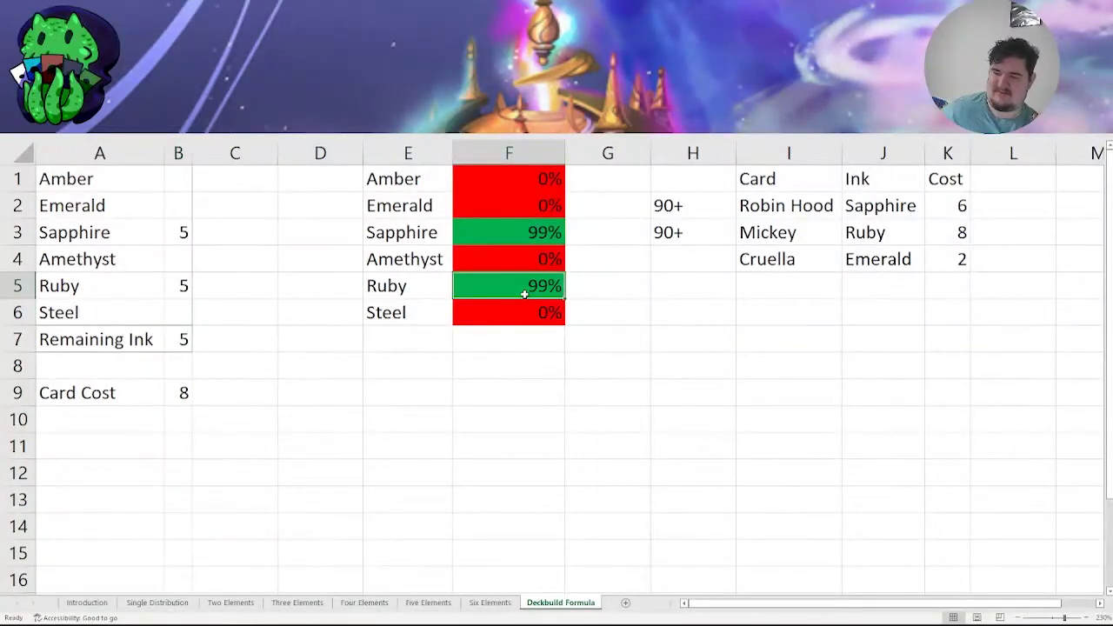
# Give Emerald 5 ink and drop the Card Cost to 2.
pyautogui.click(175, 213)
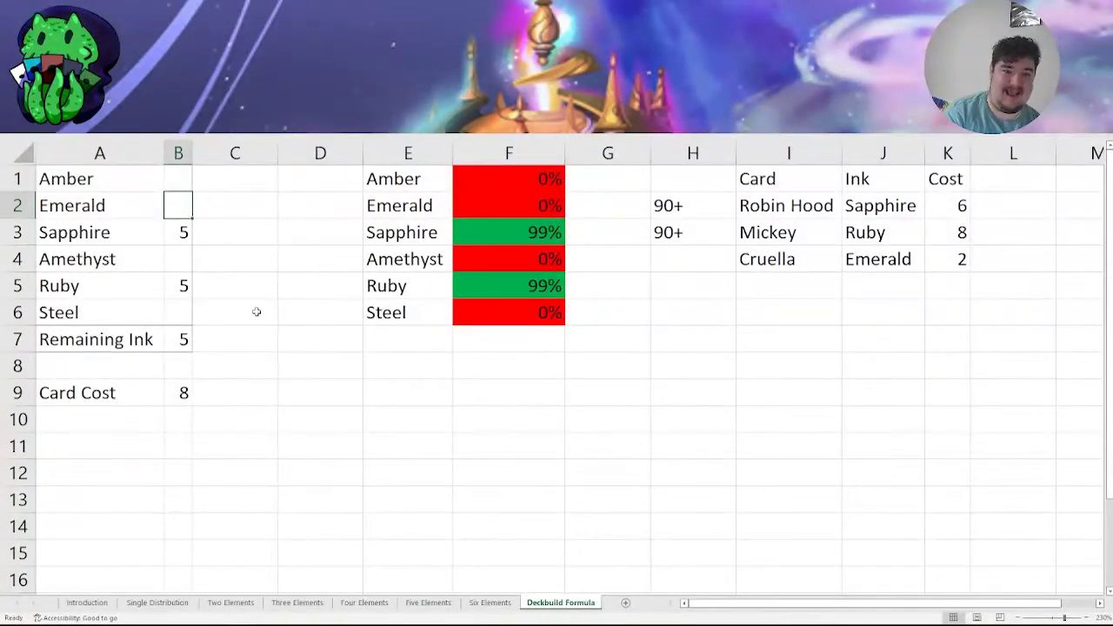
pyautogui.write('5')
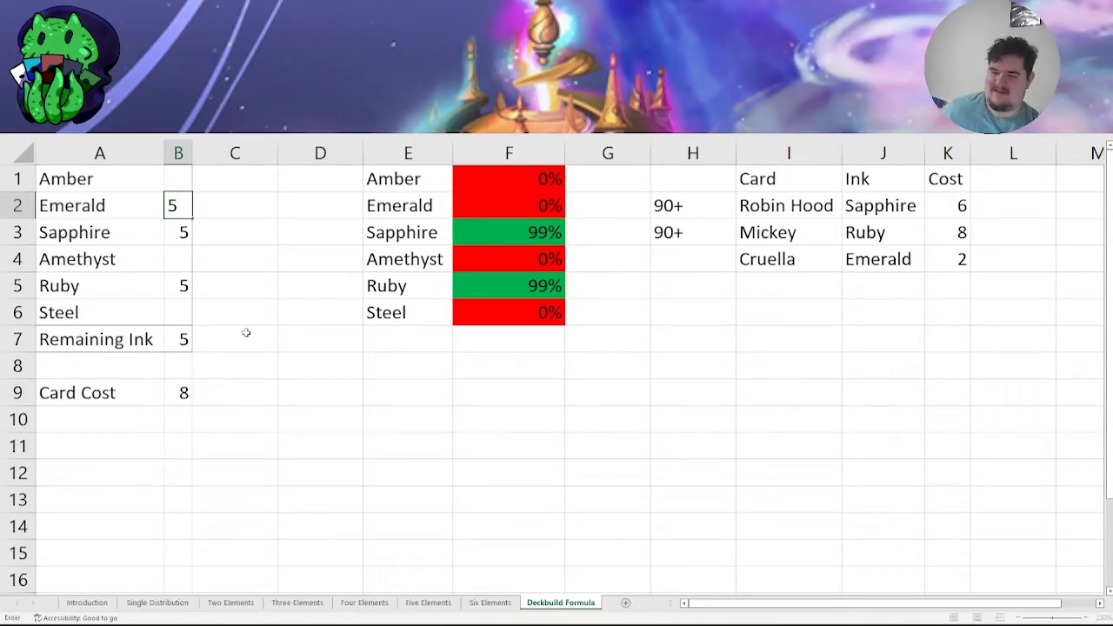
pyautogui.press('Return')
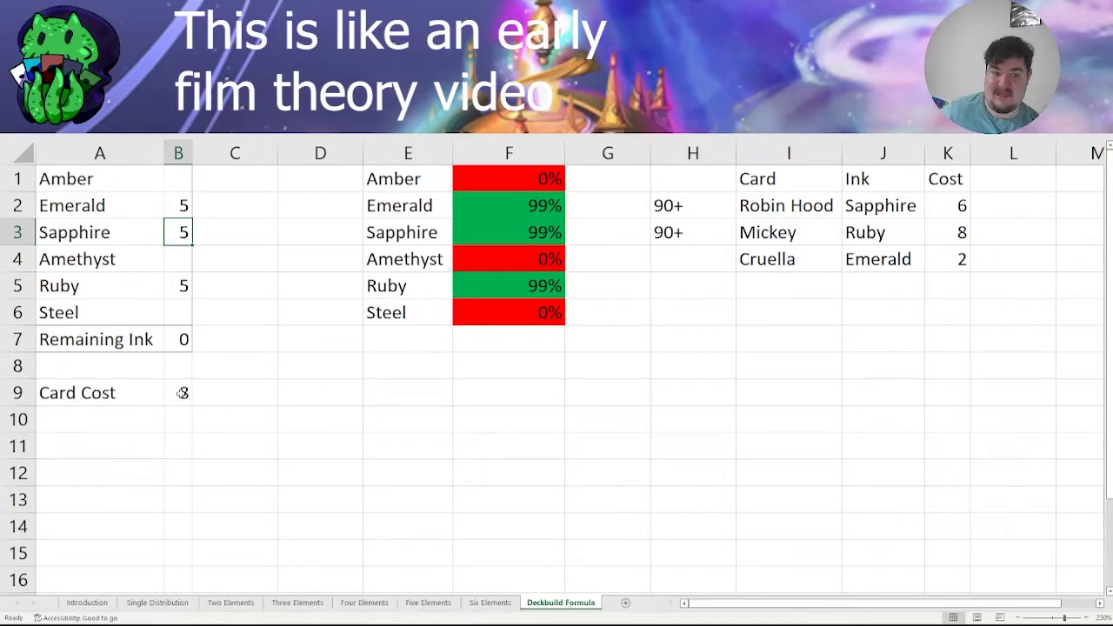
pyautogui.click(182, 393)
pyautogui.write('2')
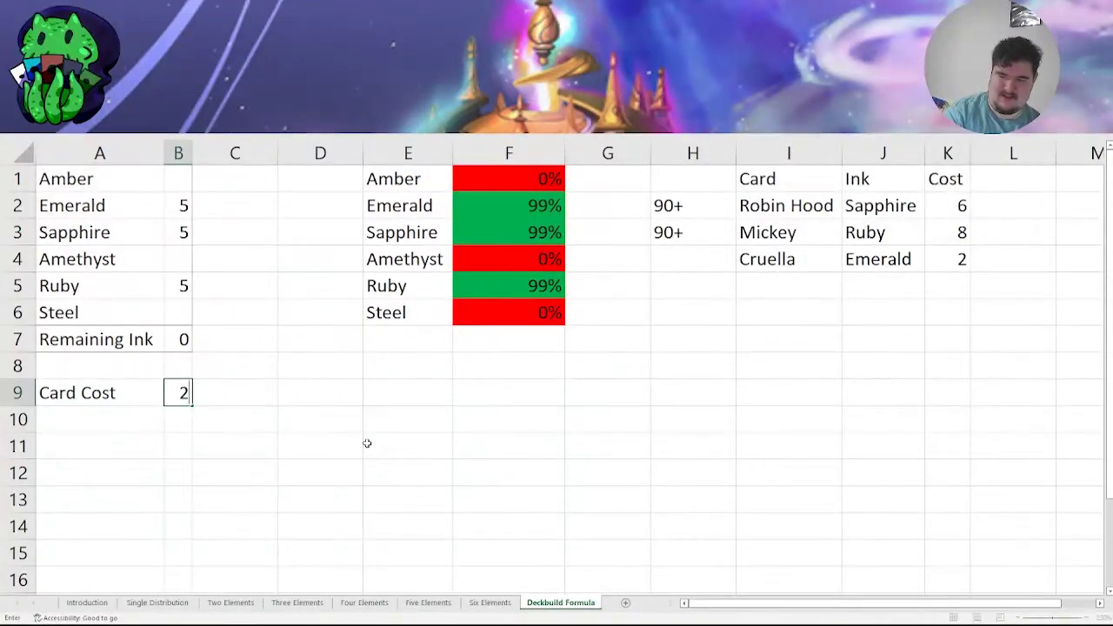
pyautogui.press('Return')
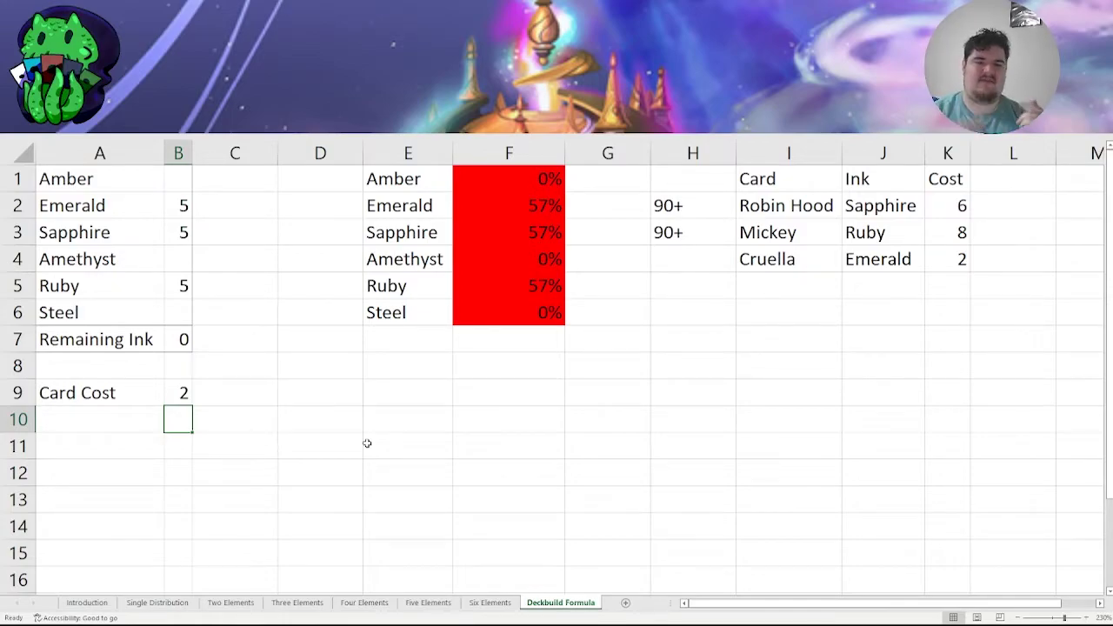
# Enter odds 96 for Robin Hood, 99 for Mickey and 57 for Cruella in column H.
pyautogui.click(687, 246)
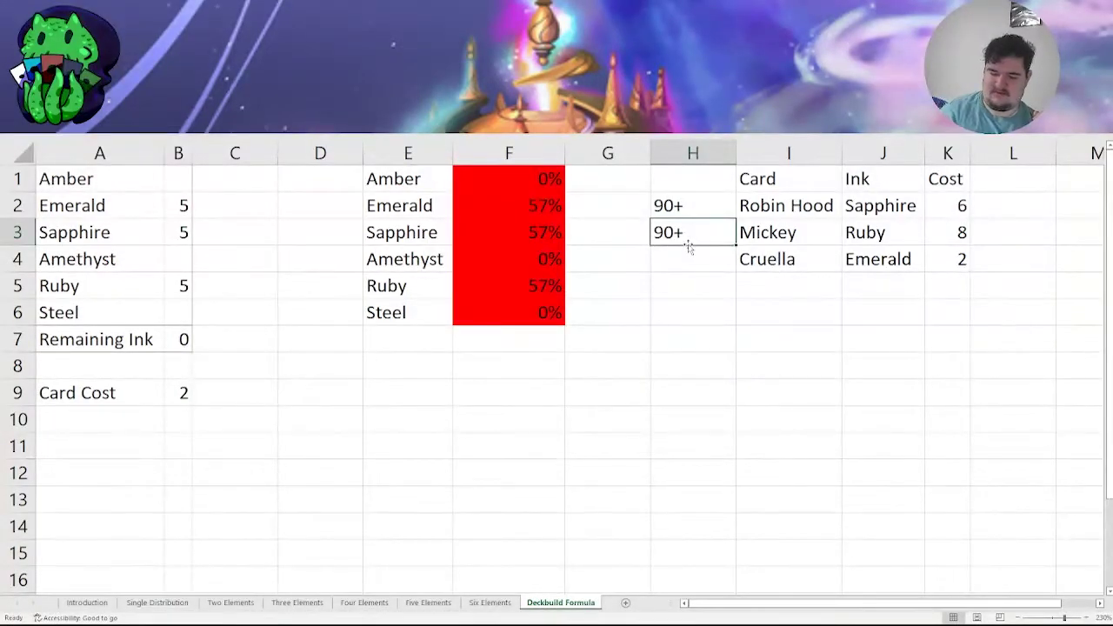
pyautogui.write('99')
pyautogui.hotkey('shift', 'Return')
pyautogui.write('96')
pyautogui.click(688, 248)
pyautogui.write('57')
pyautogui.press('Left')
pyautogui.press('Left')
pyautogui.press('Left')
pyautogui.press('Left')
pyautogui.press('Left')
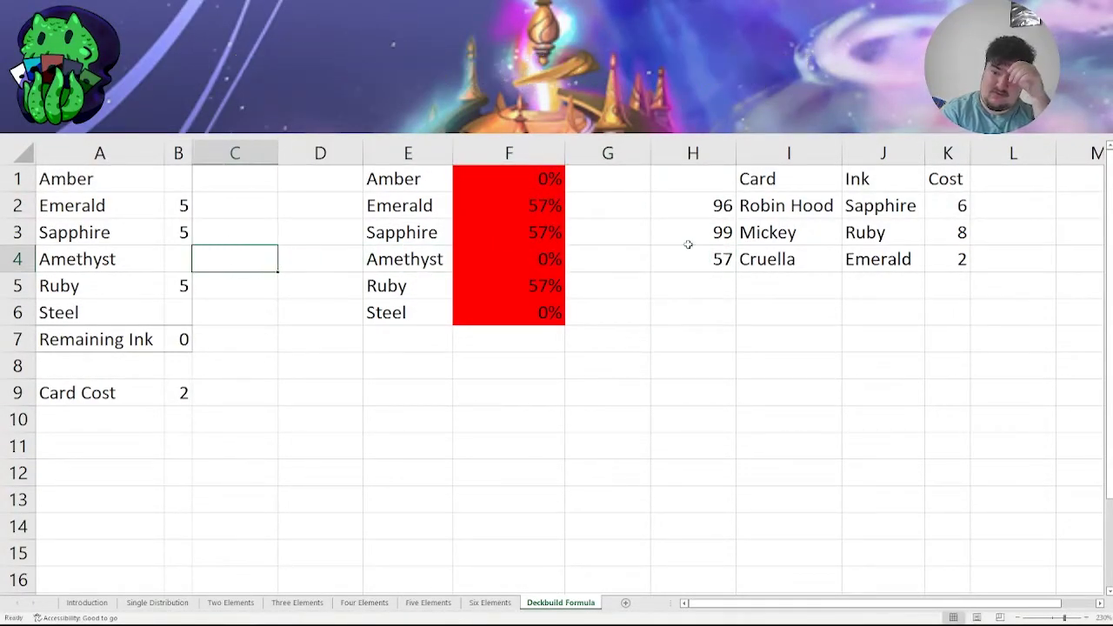
# Rebalance the ink to 7 Emerald and 3 Ruby.
pyautogui.press('Left')
pyautogui.press('Up')
pyautogui.press('Up')
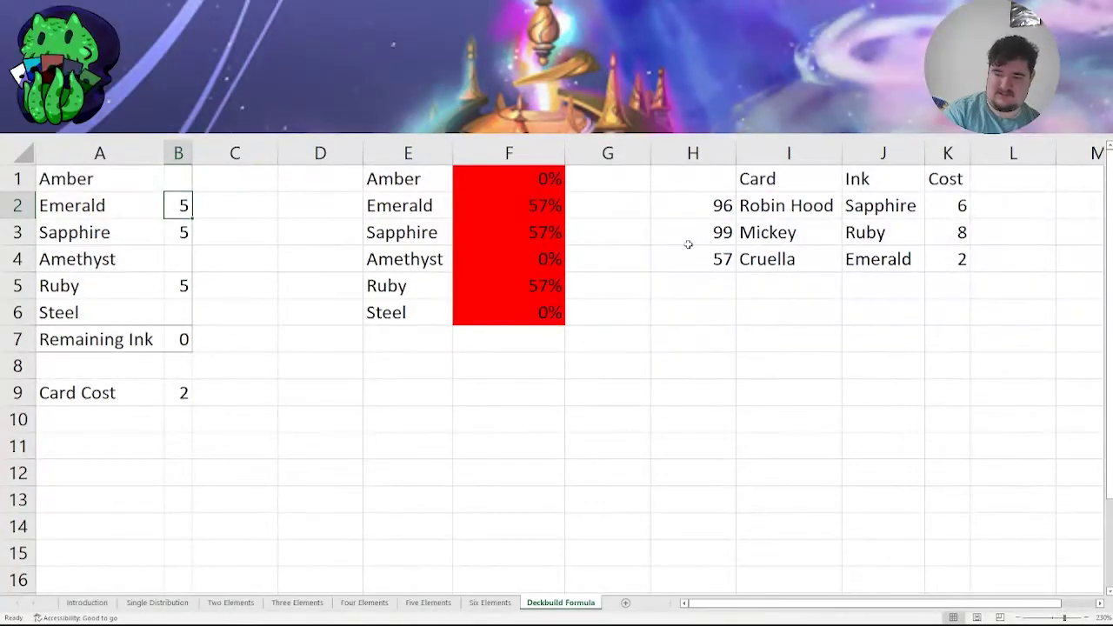
pyautogui.write('6')
pyautogui.press('Down')
pyautogui.press('Down')
pyautogui.press('Down')
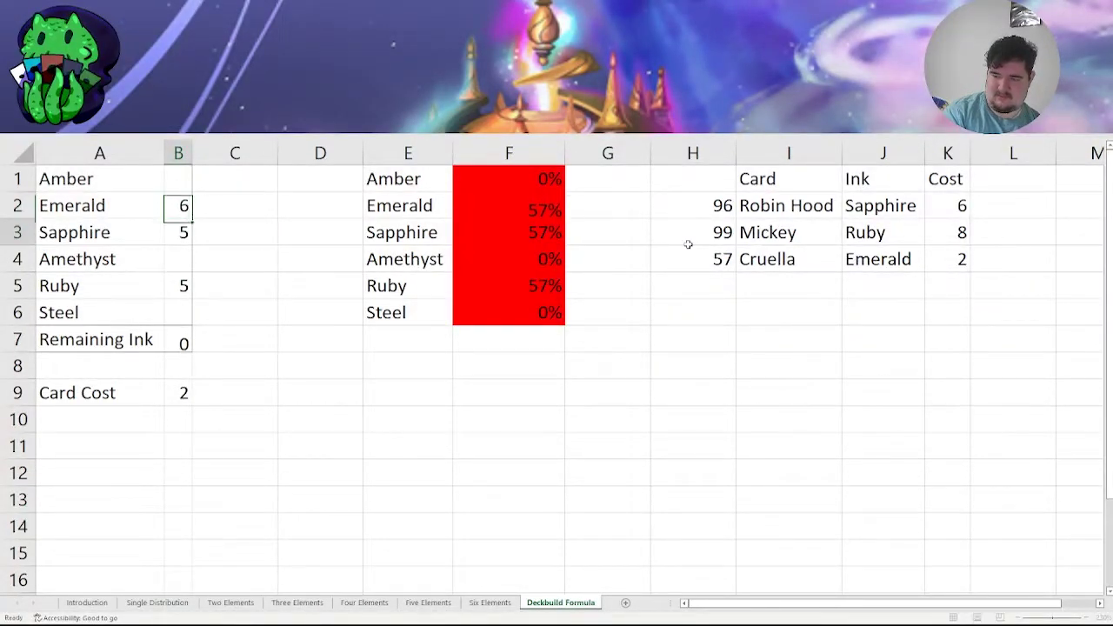
pyautogui.write('4')
pyautogui.press('Up')
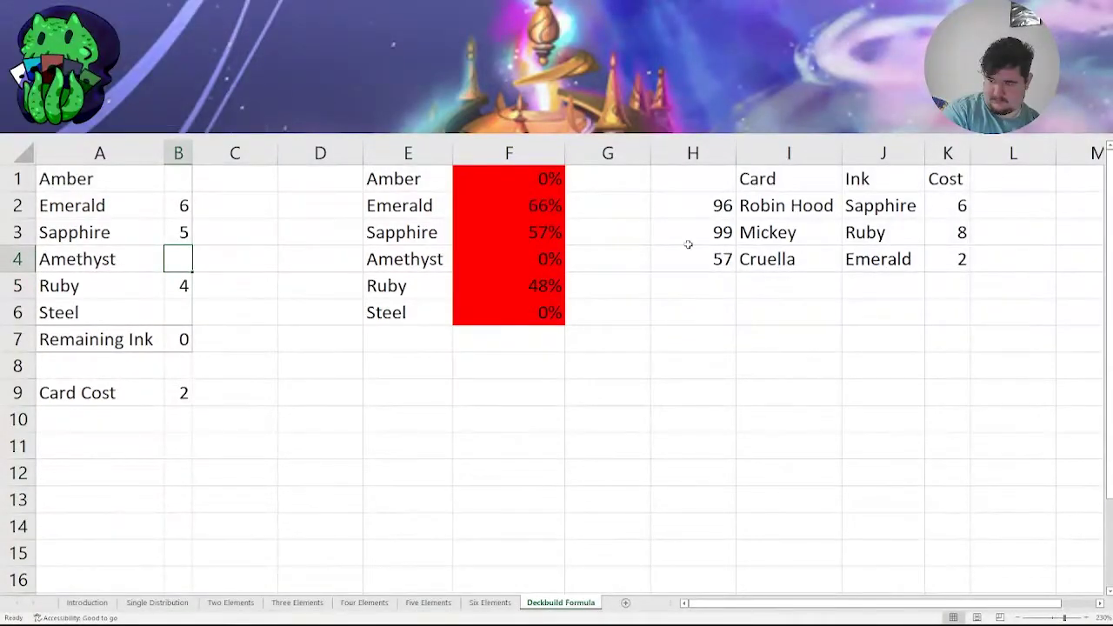
pyautogui.press('Up')
pyautogui.press('Up')
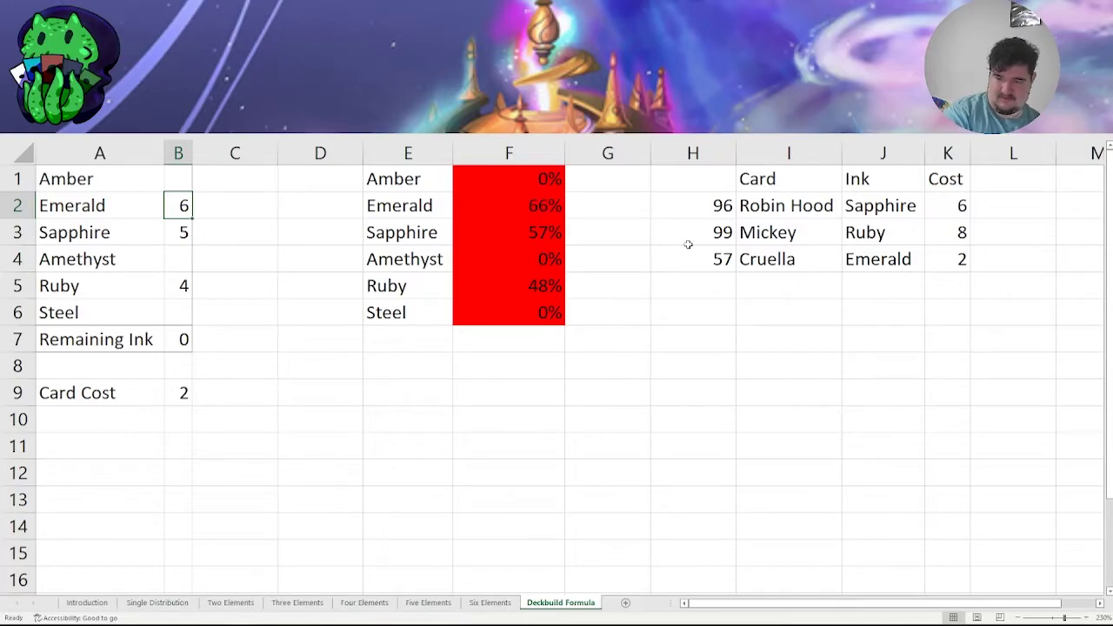
pyautogui.write('7')
pyautogui.press('Down')
pyautogui.press('Down')
pyautogui.press('Down')
pyautogui.write('3')
pyautogui.press('Up')
pyautogui.press('Up')
# Record 73 for Cruella, set Card Cost to 8 and update Mickey's odds to 92.
pyautogui.press('Right')
pyautogui.press('Right')
pyautogui.press('Right')
pyautogui.press('Right')
pyautogui.press('Right')
pyautogui.press('Right')
pyautogui.press('Down')
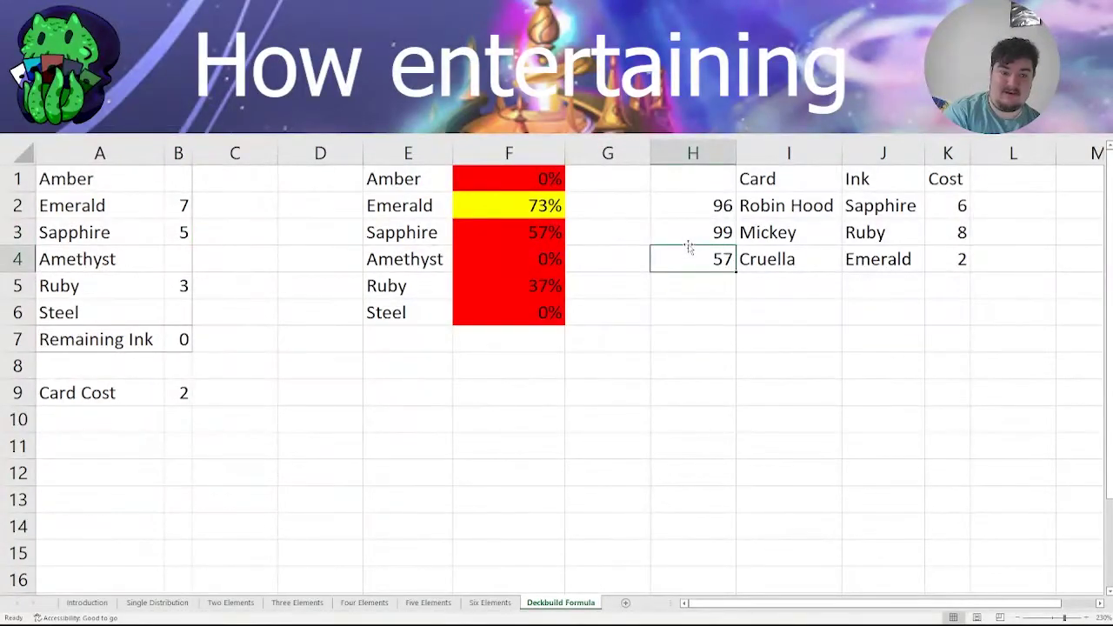
pyautogui.press('F9')
pyautogui.press('Up')
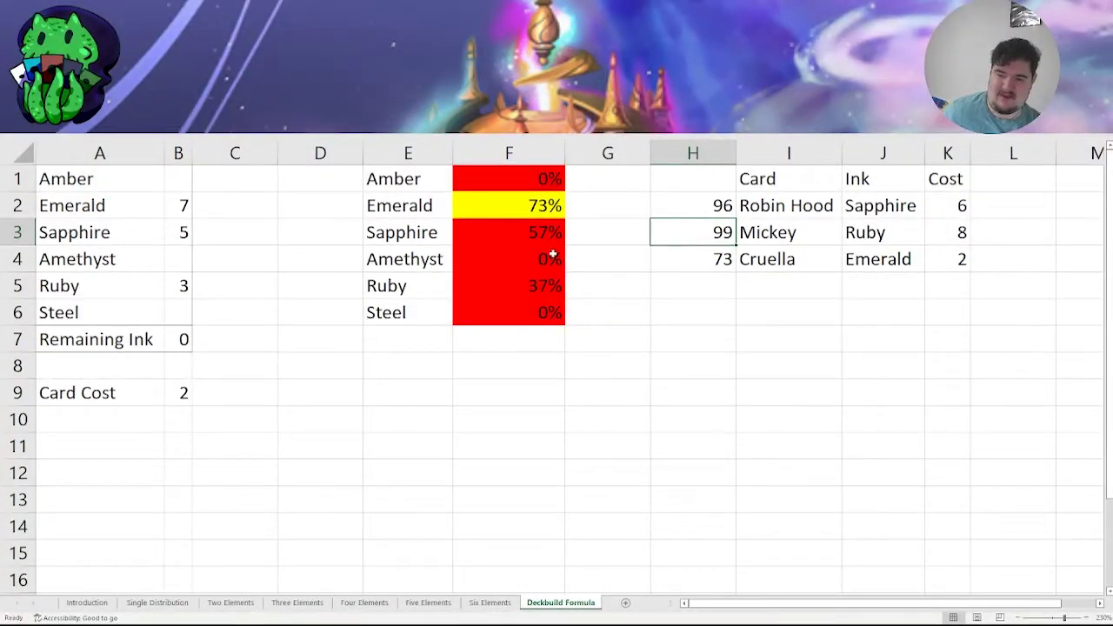
pyautogui.click(183, 392)
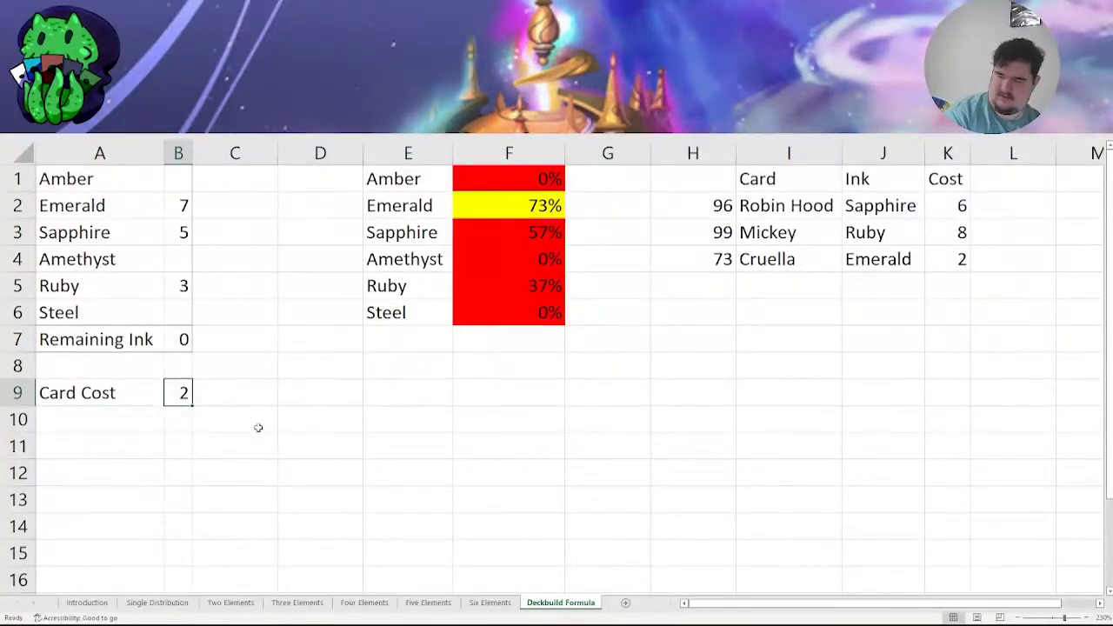
pyautogui.write('8')
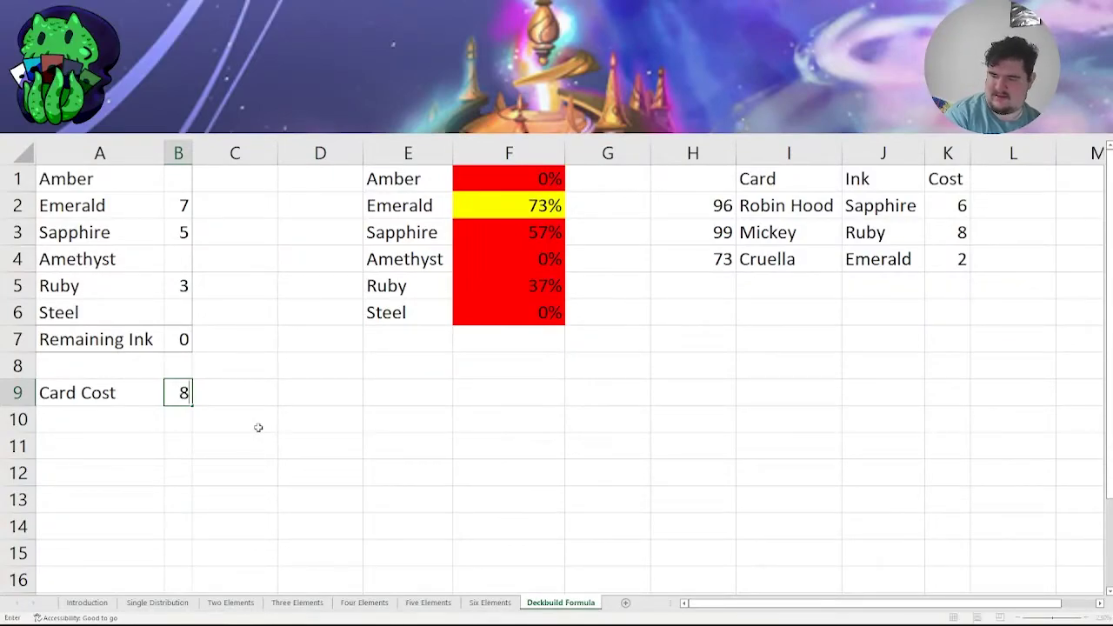
pyautogui.press('Return')
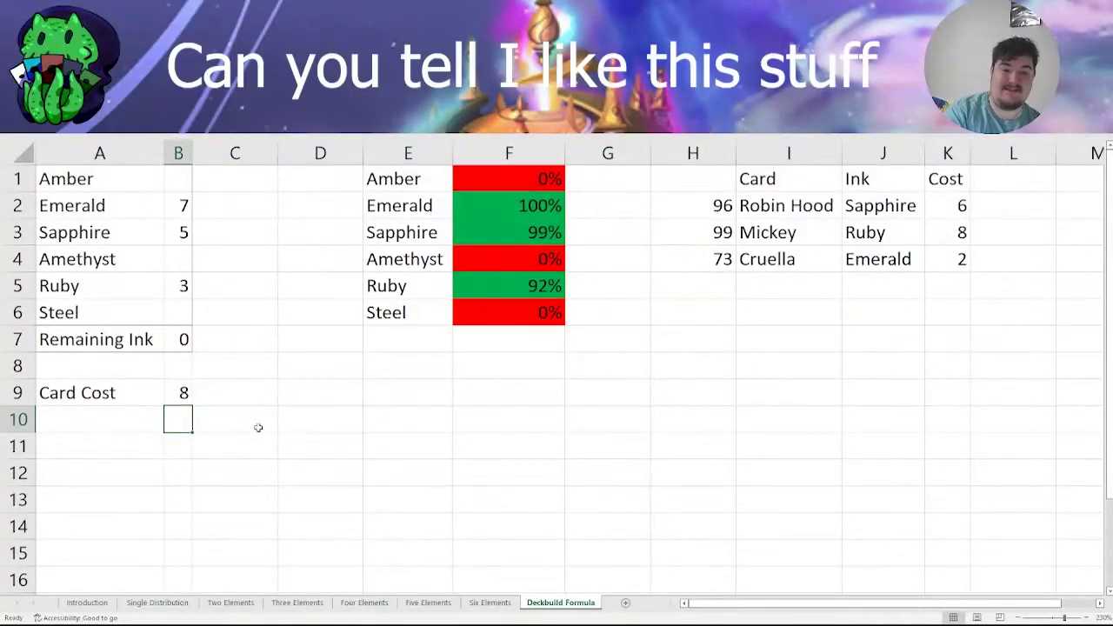
pyautogui.click(706, 240)
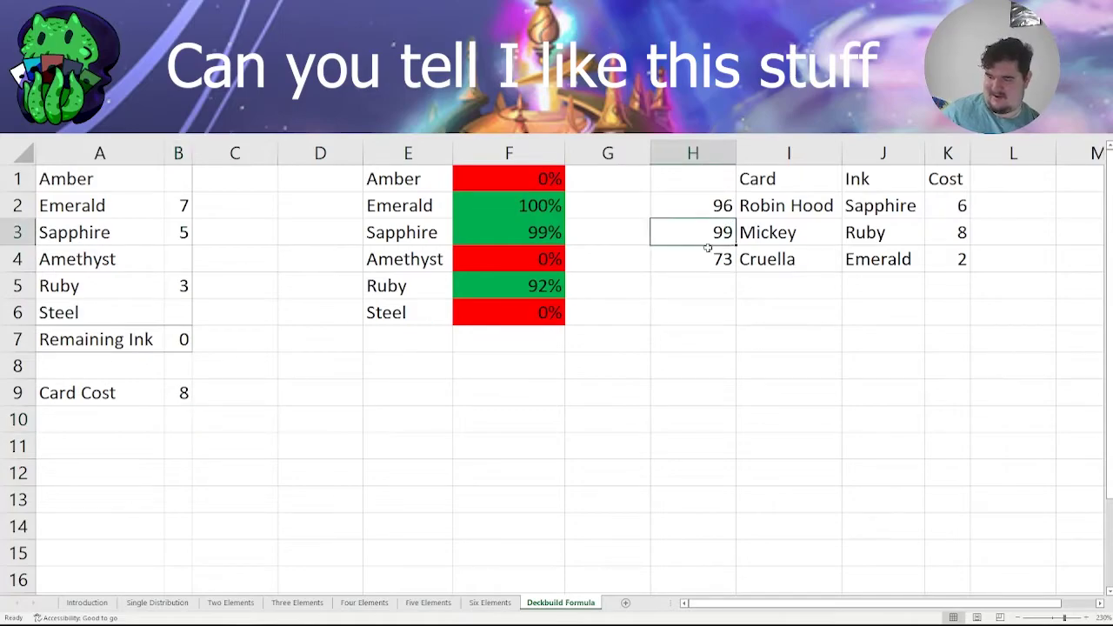
pyautogui.write('92')
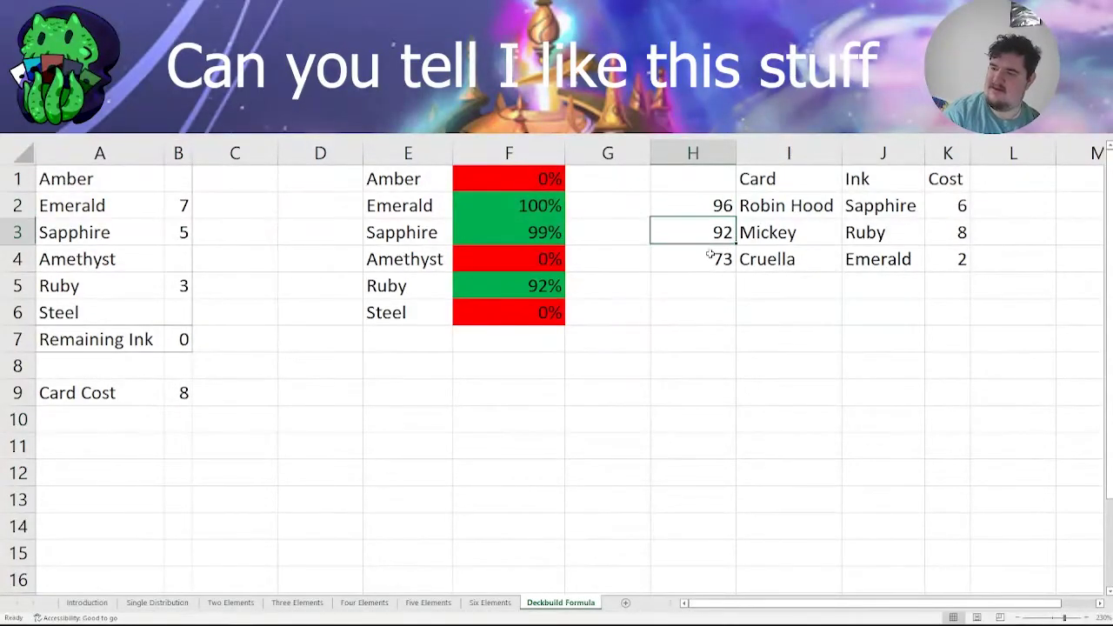